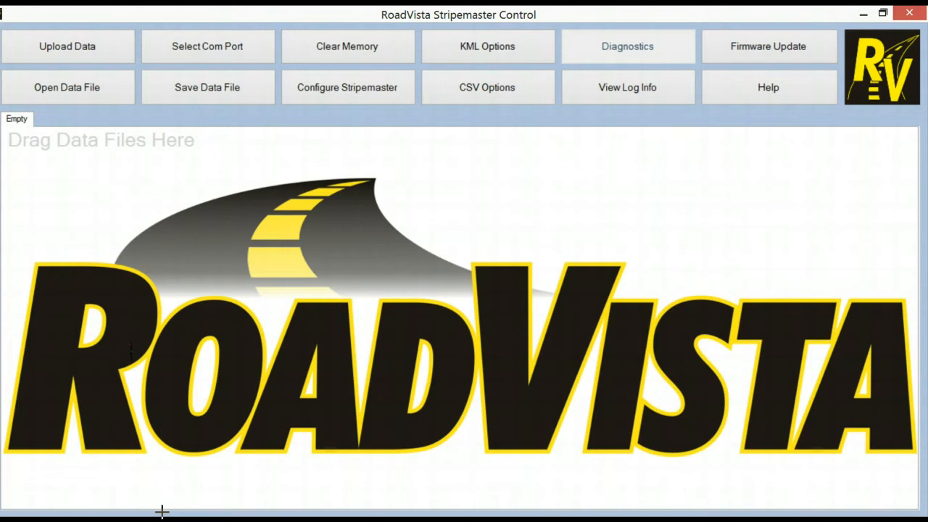
# Step: Auto-locate the Stripemaster in the com port selection and confirm COM7 as the port
pyautogui.moveTo(102, 87); pyautogui.dragTo(187, 43)
pyautogui.click(147, 36)
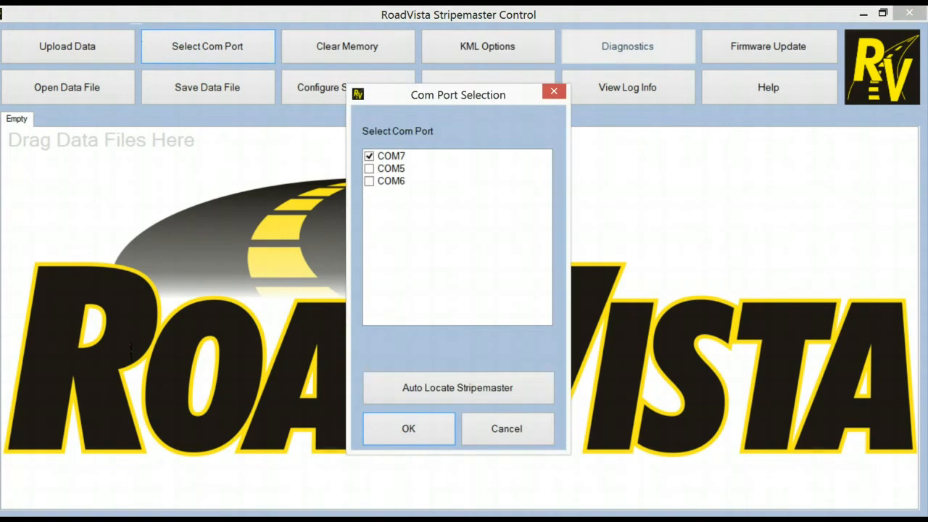
pyautogui.click(457, 387)
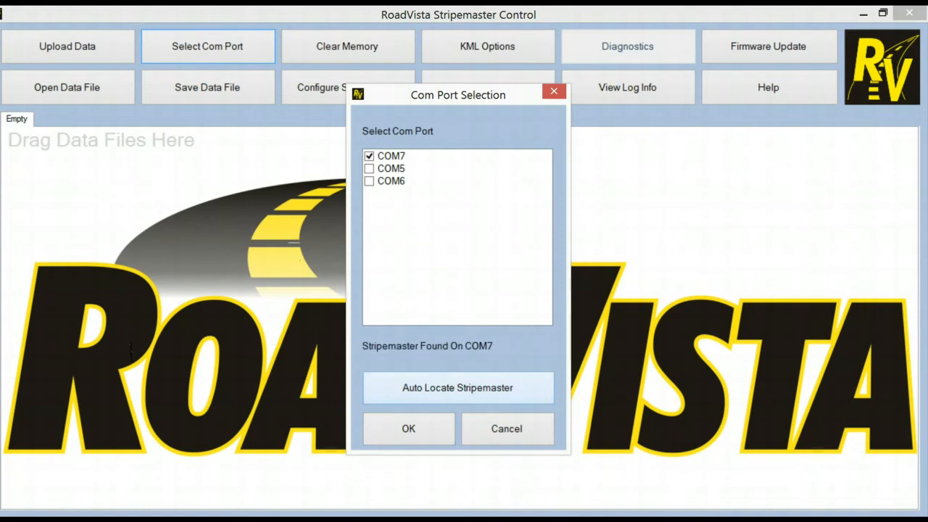
pyautogui.click(455, 377)
pyautogui.click(410, 430)
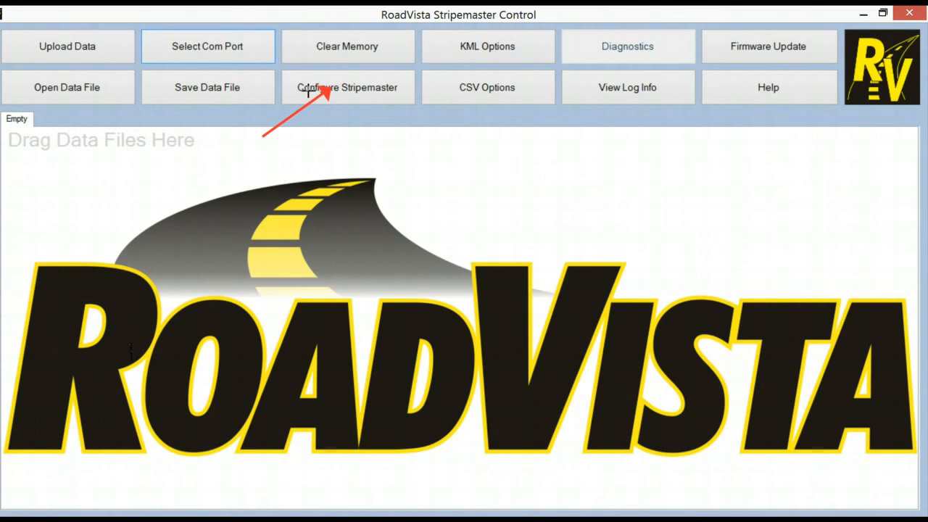
# Step: Open the Stripemaster configuration and read the comments, asset types, location-on-road descriptions and pass/fail limits from the device
pyautogui.click(339, 86)
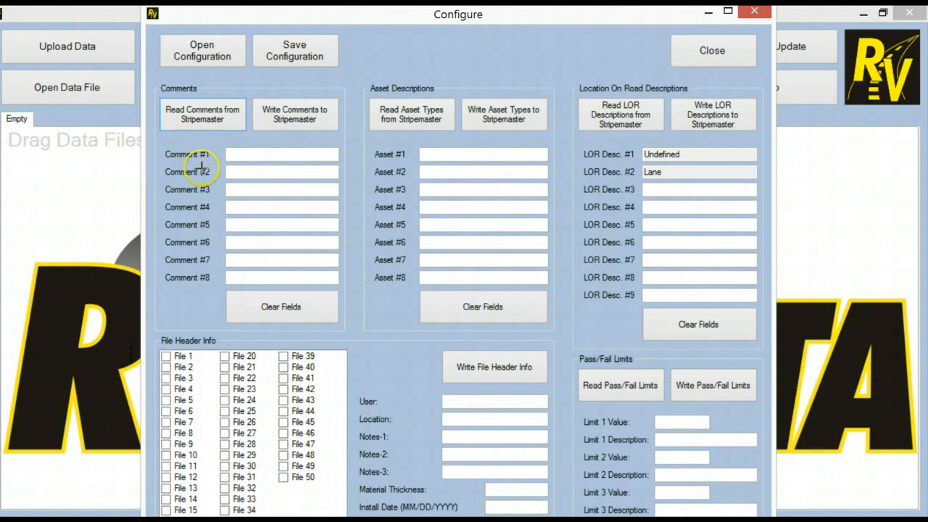
pyautogui.moveTo(205, 170); pyautogui.dragTo(205, 124)
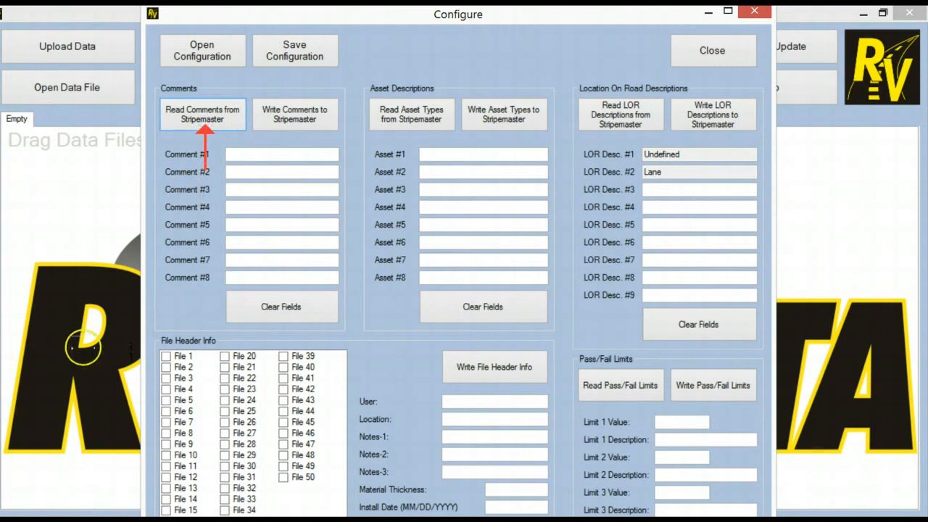
pyautogui.click(202, 116)
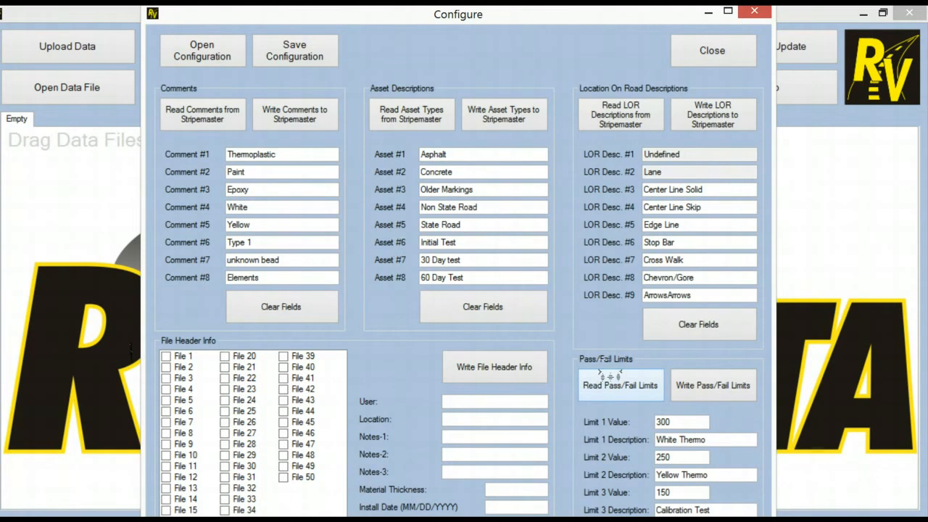
# Step: Change Comment #1 to "Traffic Markings" and write the comments to the Stripemaster
pyautogui.click(179, 95)
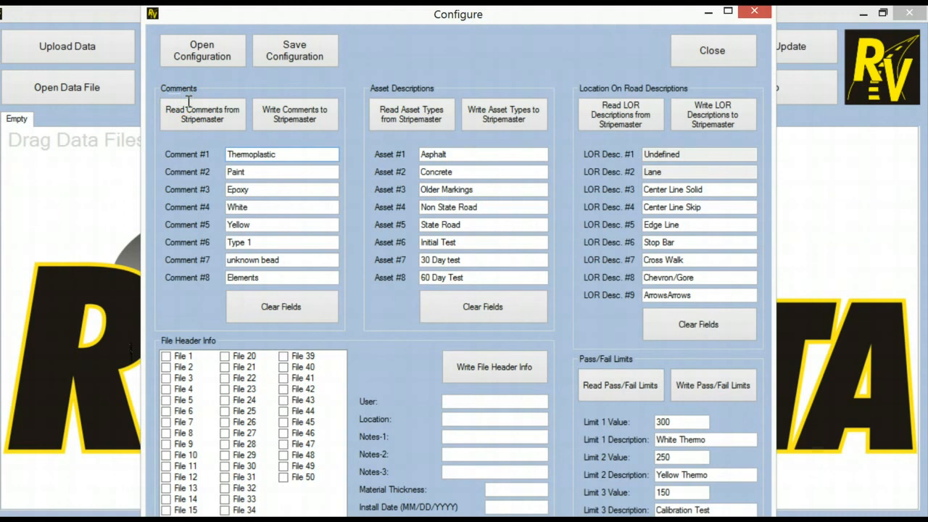
pyautogui.press('BackSpace')
pyautogui.press('BackSpace')
pyautogui.press('BackSpace')
pyautogui.press('BackSpace')
pyautogui.press('BackSpace')
pyautogui.press('BackSpace')
pyautogui.press('BackSpace')
pyautogui.press('BackSpace')
pyautogui.press('BackSpace')
pyautogui.press('BackSpace')
pyautogui.press('BackSpace')
pyautogui.press('BackSpace')
pyautogui.press('BackSpace')
pyautogui.write('Traffic Marings')
pyautogui.press('BackSpace')
pyautogui.press('BackSpace')
pyautogui.press('BackSpace')
pyautogui.write('kings')
pyautogui.click(197, 58)
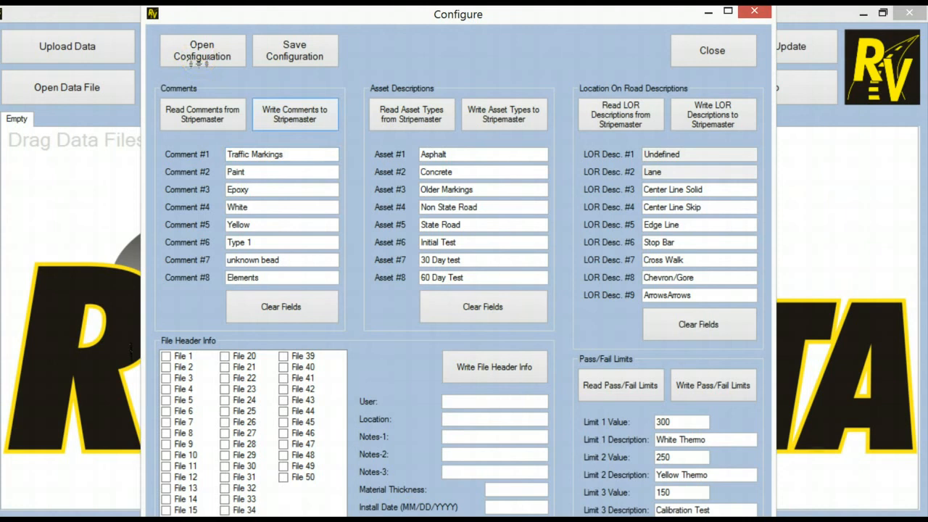
# Step: Set Comment #1 back to "Thermoplastic" and write the comments to the Stripemaster
pyautogui.click(206, 107)
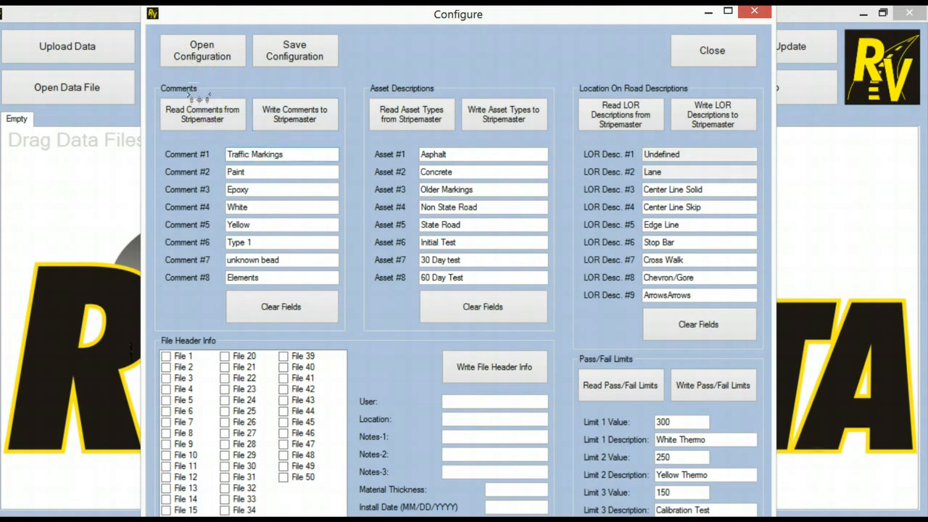
pyautogui.press('BackSpace')
pyautogui.press('BackSpace')
pyautogui.press('BackSpace')
pyautogui.press('BackSpace')
pyautogui.press('BackSpace')
pyautogui.press('BackSpace')
pyautogui.press('BackSpace')
pyautogui.press('BackSpace')
pyautogui.press('BackSpace')
pyautogui.press('BackSpace')
pyautogui.press('BackSpace')
pyautogui.press('BackSpace')
pyautogui.press('BackSpace')
pyautogui.press('BackSpace')
pyautogui.press('BackSpace')
pyautogui.press('BackSpace')
pyautogui.write('Thermo')
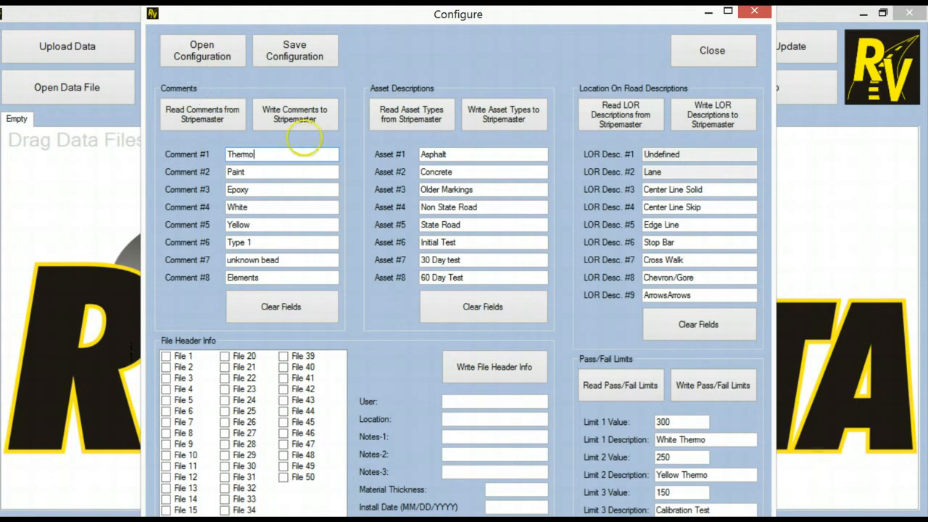
pyautogui.write('plastic')
pyautogui.click(295, 115)
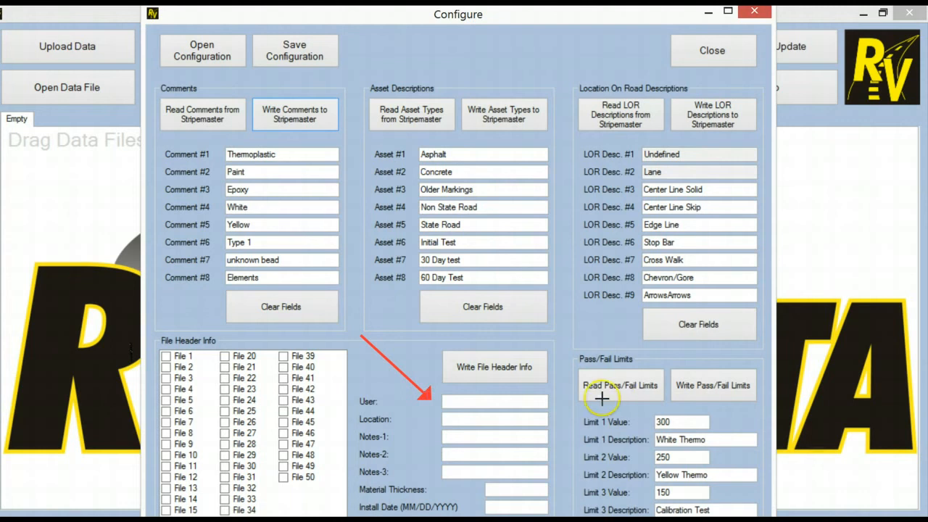
# Step: Try a Limit 1 value of 275 in the pass/fail limits and set it back to 300
pyautogui.moveTo(569, 325); pyautogui.dragTo(643, 424)
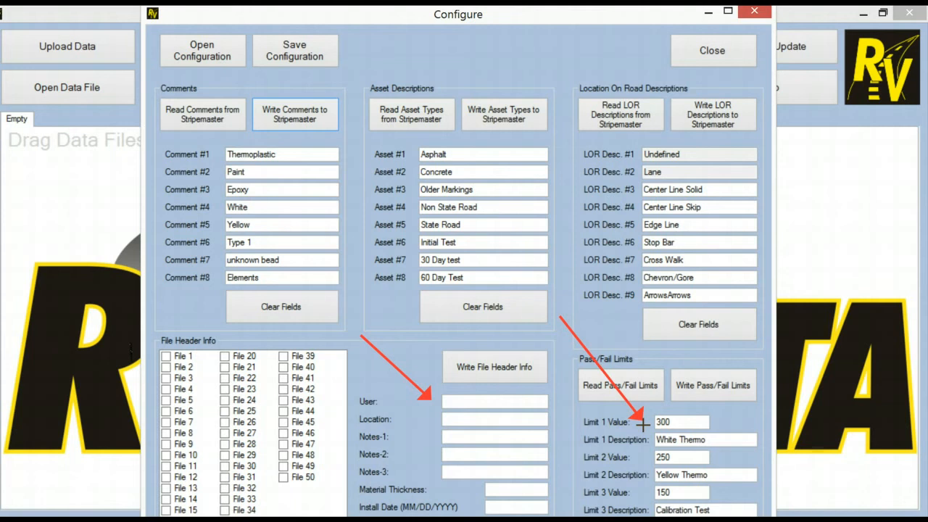
pyautogui.press('Escape')
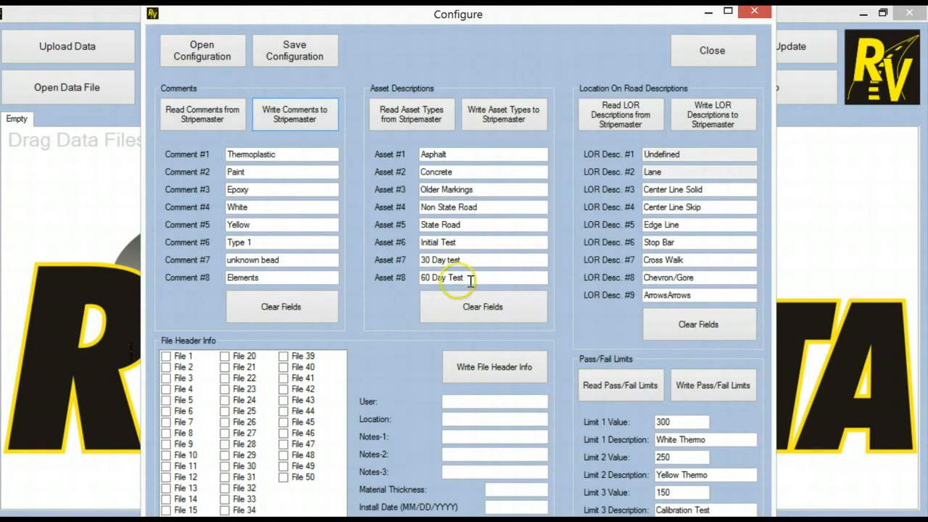
pyautogui.click(696, 422)
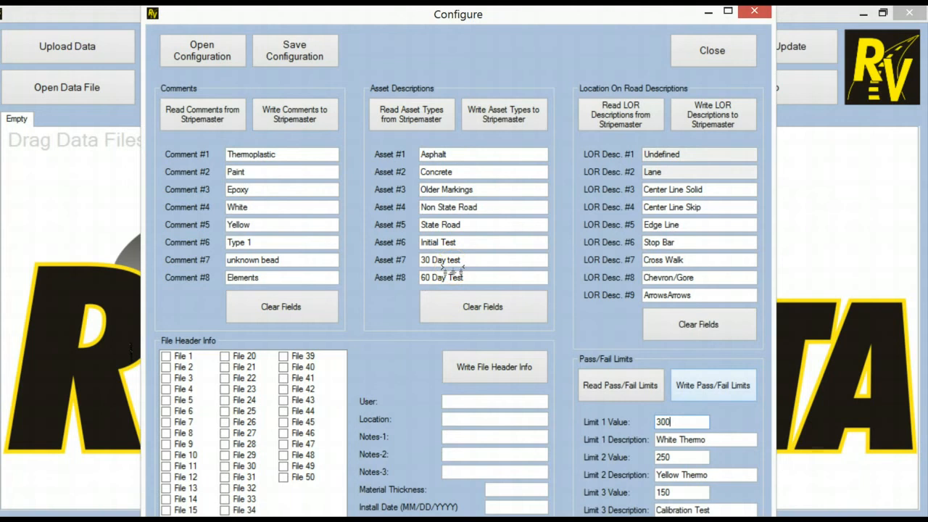
pyautogui.press('BackSpace')
pyautogui.press('BackSpace')
pyautogui.press('BackSpace')
pyautogui.write('275')
pyautogui.press('BackSpace')
pyautogui.press('BackSpace')
pyautogui.press('BackSpace')
pyautogui.write('300')
# Step: Fill in the header info for File 28 with the user's name, location "US 95 N" and Notes-1 "DOT test deck"
pyautogui.click(173, 500)
pyautogui.click(225, 443)
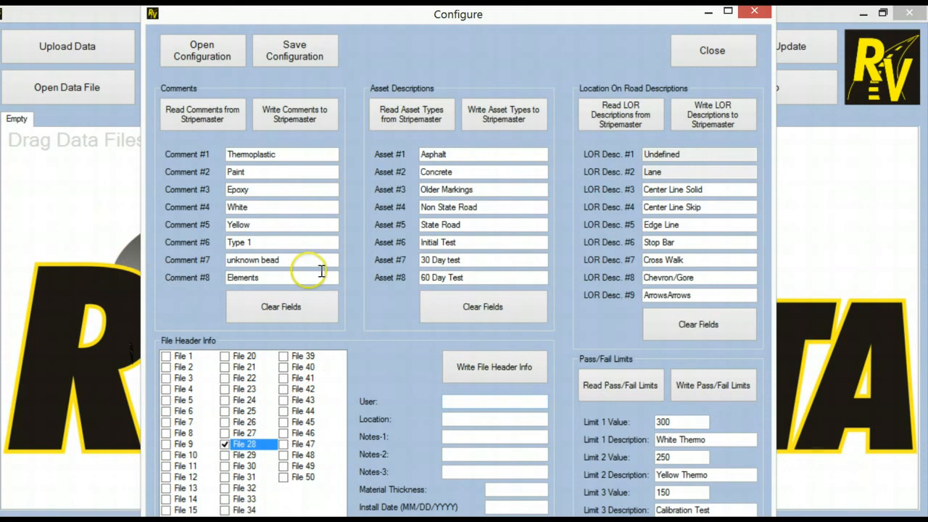
pyautogui.click(464, 402)
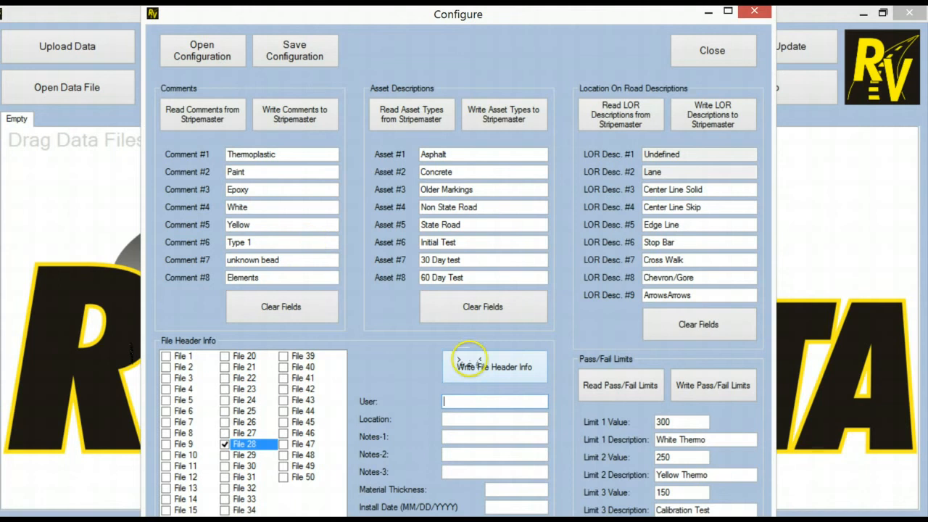
pyautogui.write('Steve')
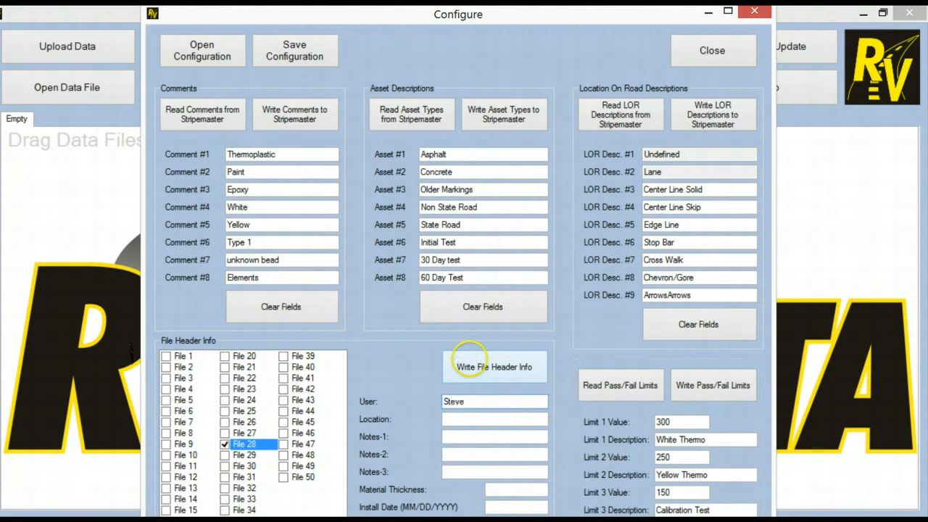
pyautogui.press('Tab')
pyautogui.write('US ')
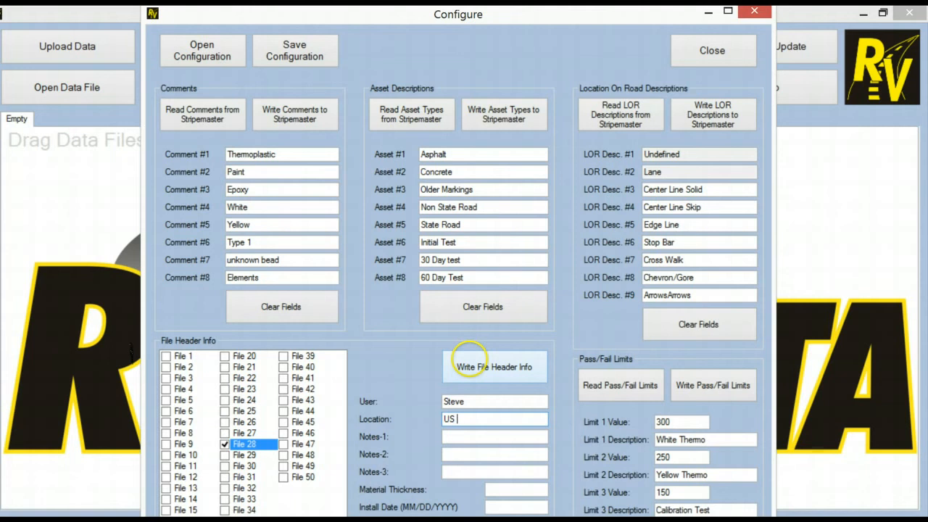
pyautogui.write('95 N')
pyautogui.press('Tab')
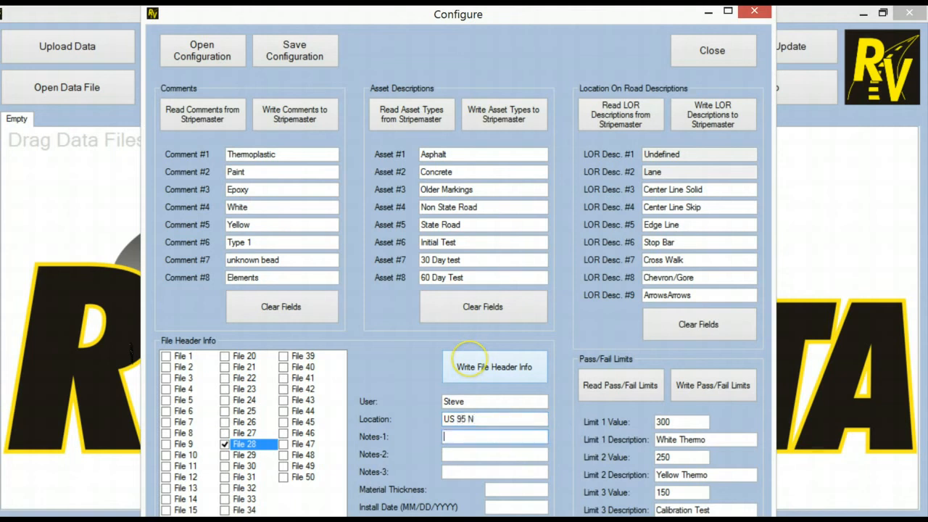
pyautogui.write('DOT test deck')
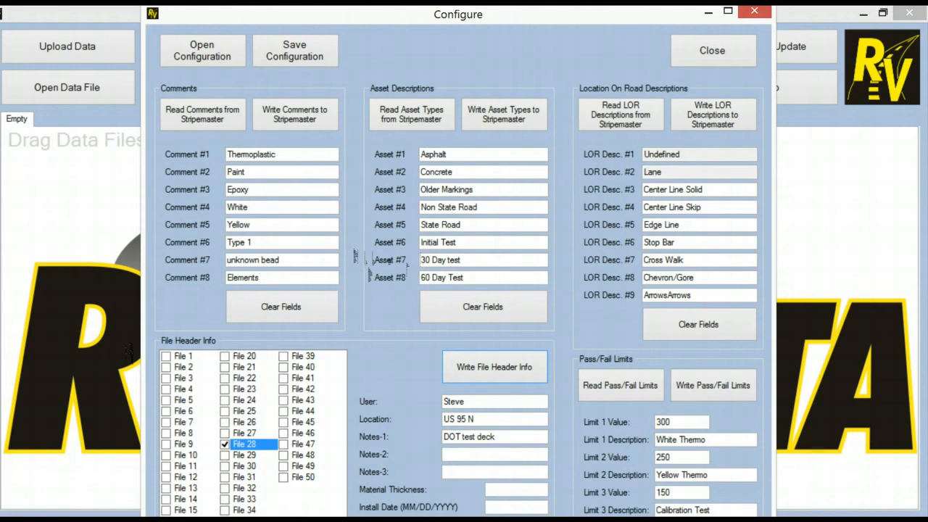
# Step: Save the configuration to the desktop as a text file named "training demo"
pyautogui.moveTo(294, 174); pyautogui.dragTo(297, 70)
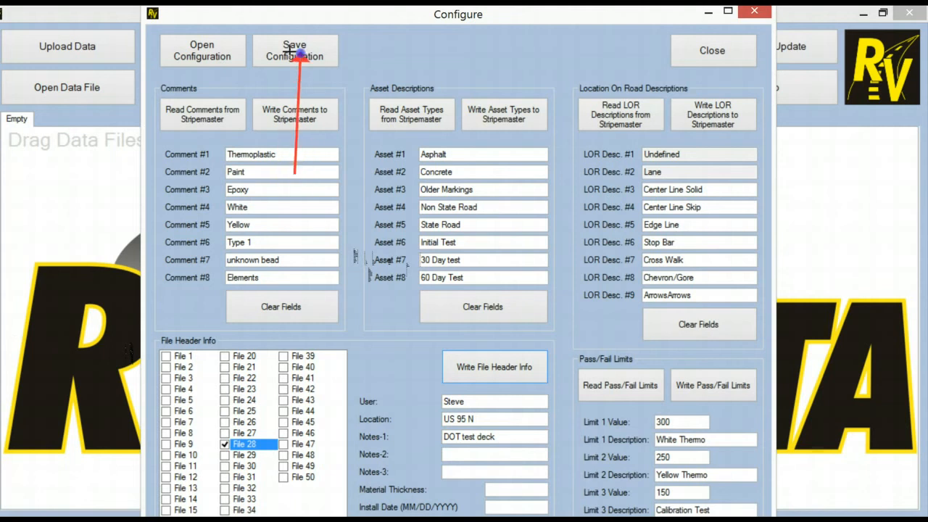
pyautogui.moveTo(198, 168); pyautogui.dragTo(202, 58)
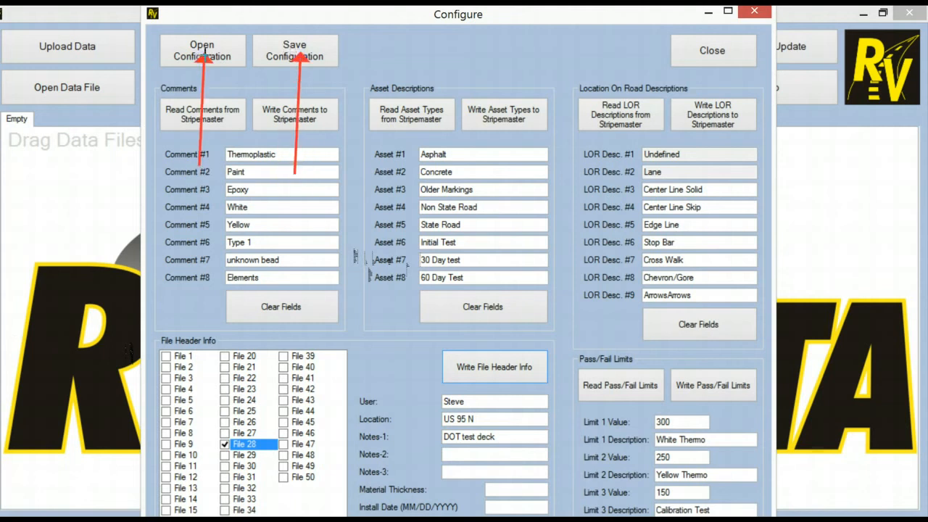
pyautogui.press('Escape')
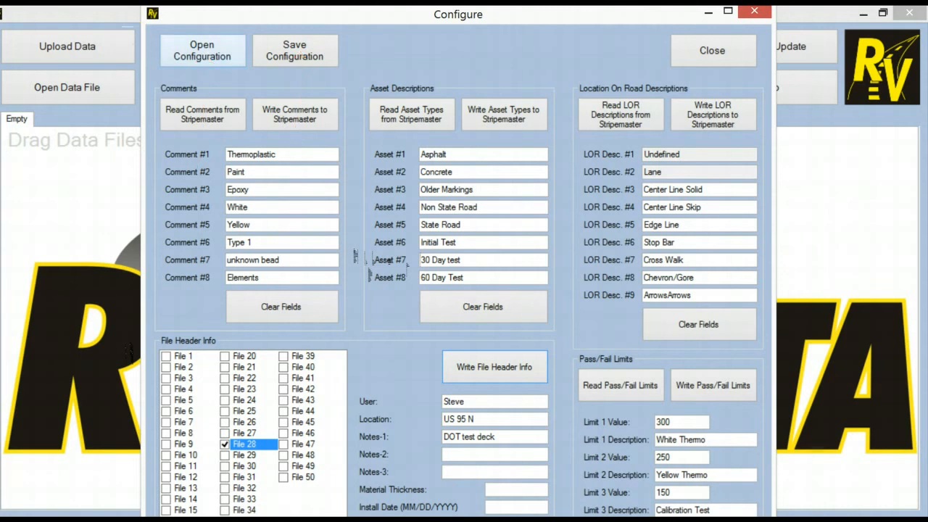
pyautogui.click(294, 50)
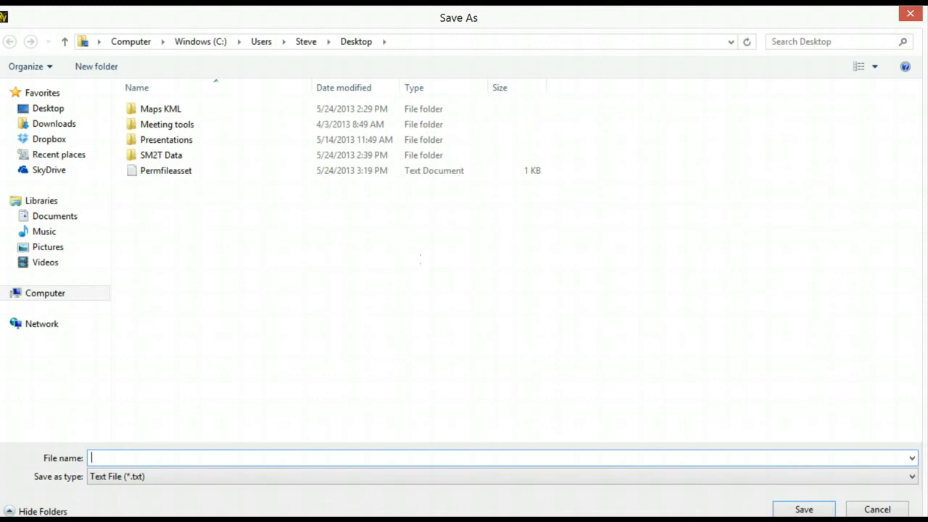
pyautogui.write('training demo')
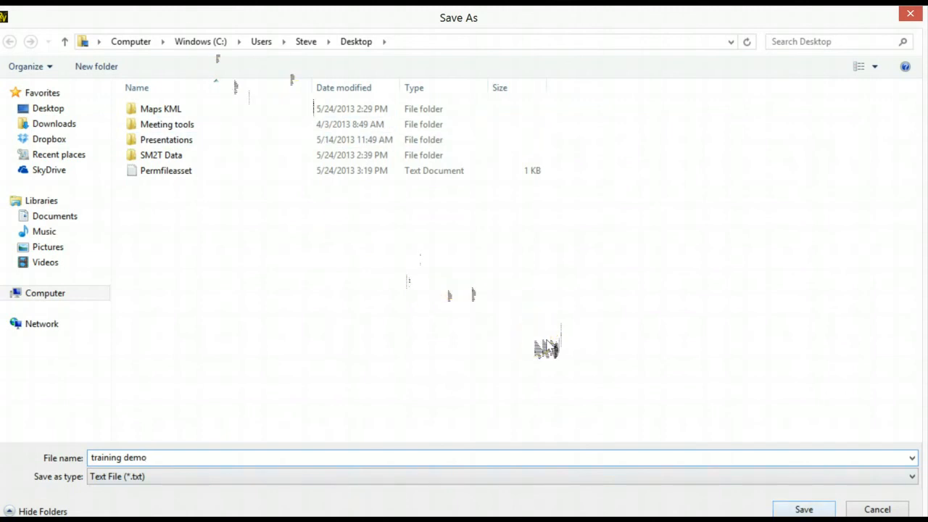
pyautogui.press('Return')
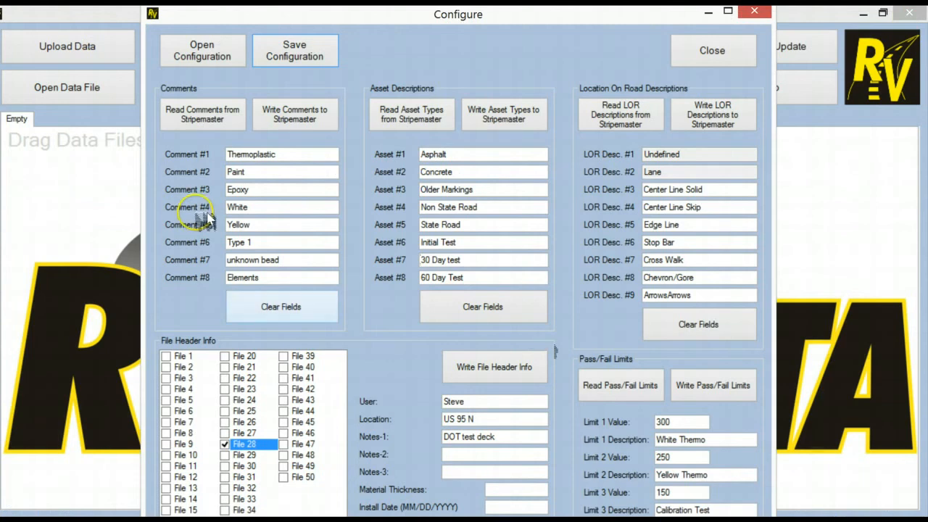
# Step: Clear all comment, asset, editable location-on-road and pass/fail limit fields in the configuration
pyautogui.click(284, 308)
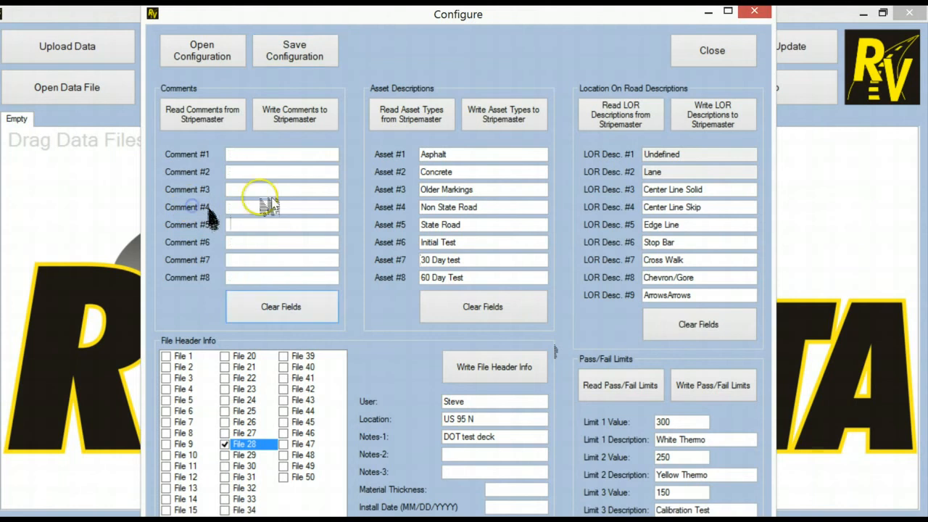
pyautogui.click(482, 312)
pyautogui.click(701, 326)
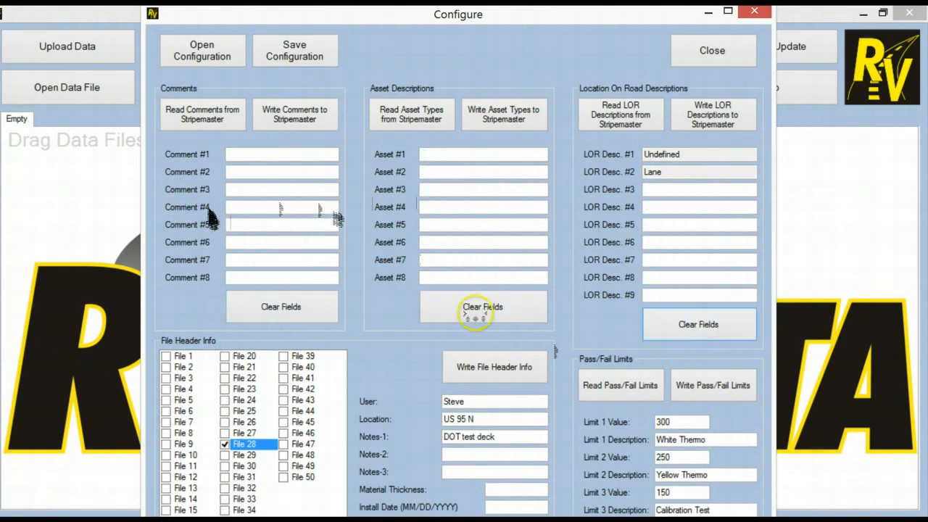
pyautogui.click(702, 519)
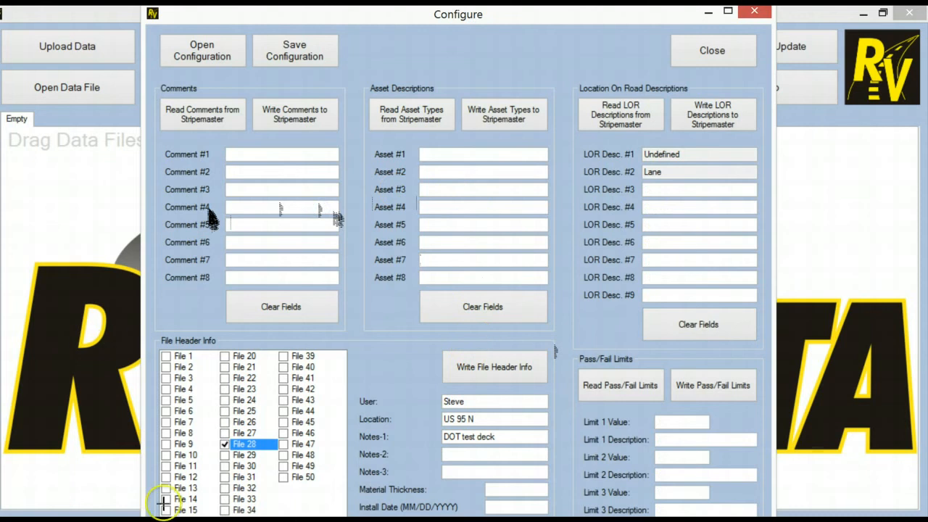
# Step: Load the saved "training demo" configuration file and close the configuration window
pyautogui.moveTo(192, 151); pyautogui.dragTo(194, 68)
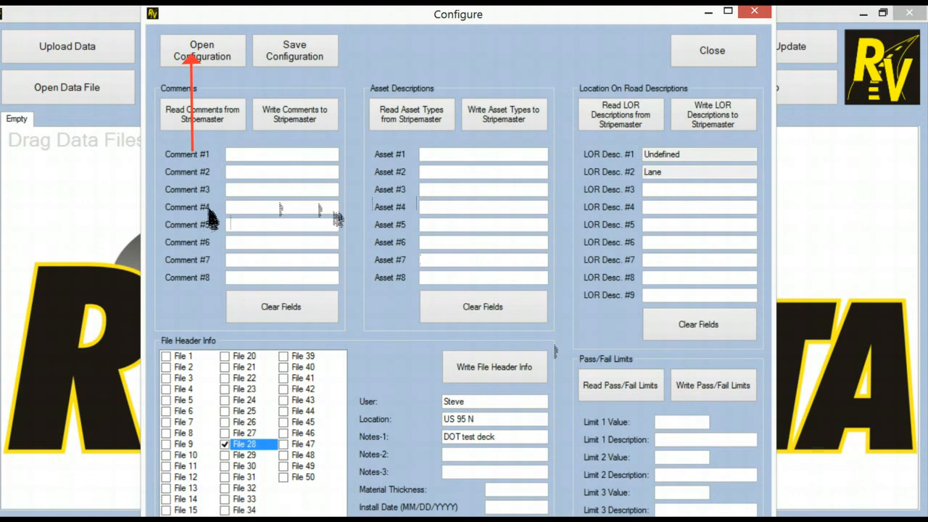
pyautogui.press('Escape')
pyautogui.click(202, 51)
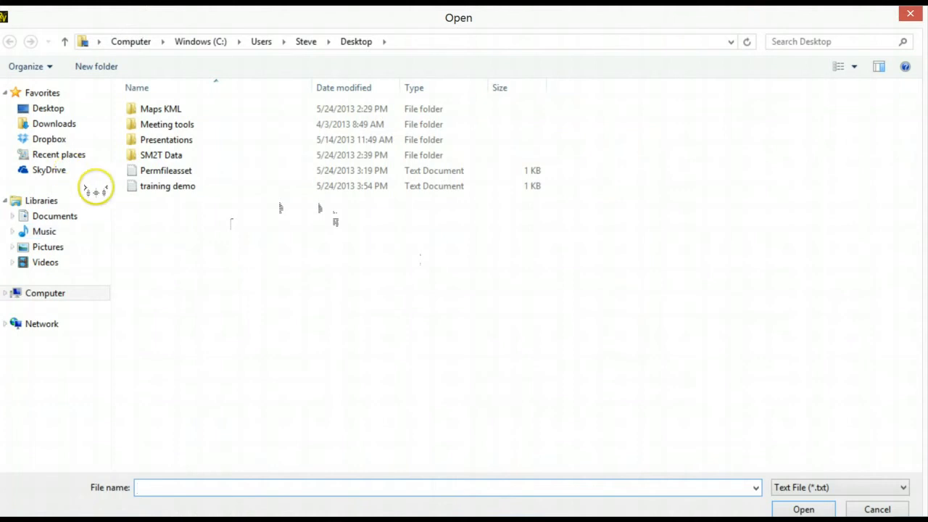
pyautogui.click(147, 186)
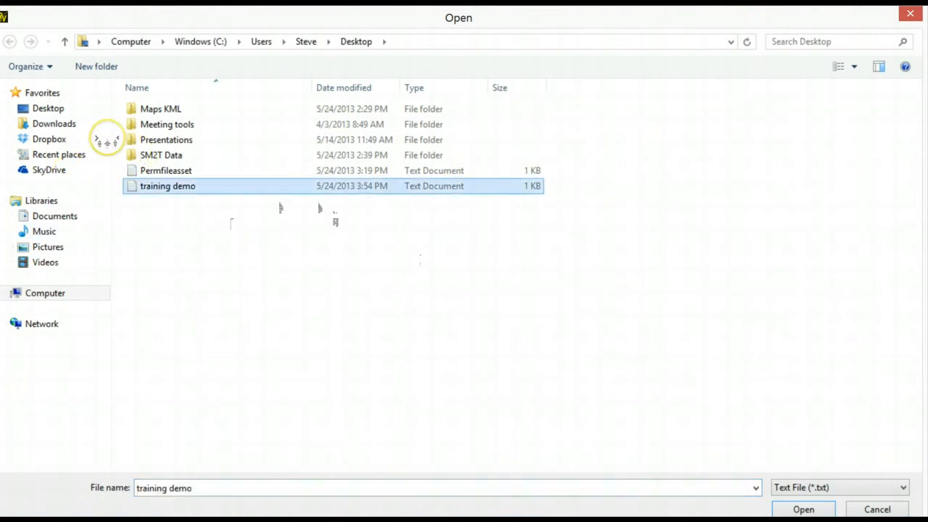
pyautogui.press('Return')
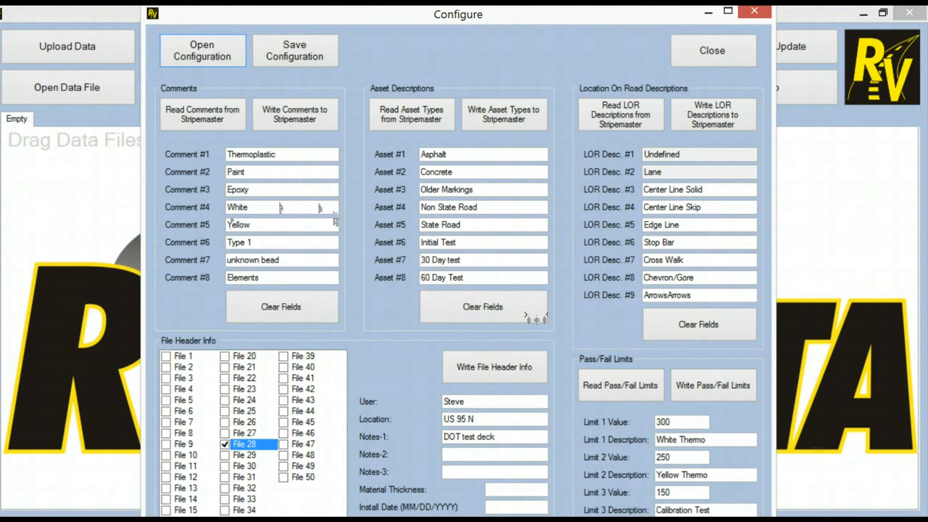
pyautogui.click(715, 51)
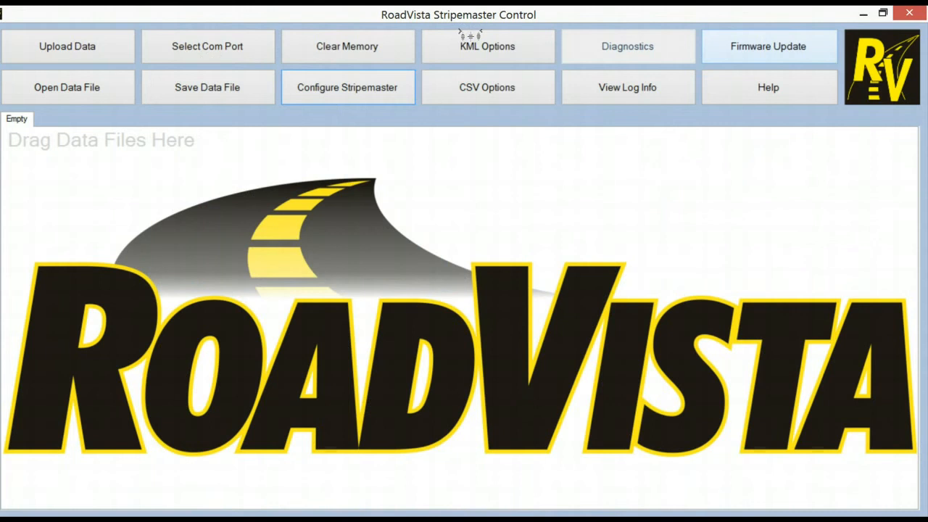
pyautogui.click(711, 47)
pyautogui.click(112, 310)
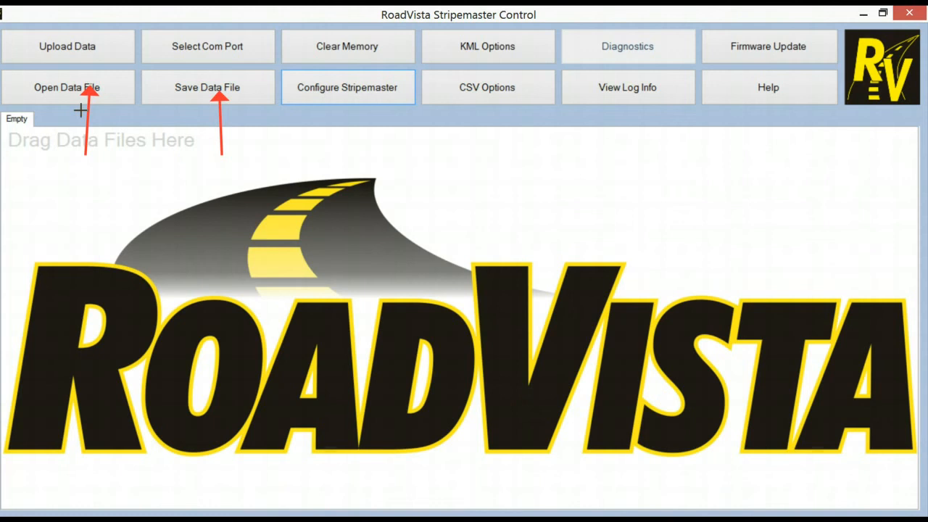
pyautogui.click(42, 162)
pyautogui.moveTo(56, 185); pyautogui.dragTo(70, 56)
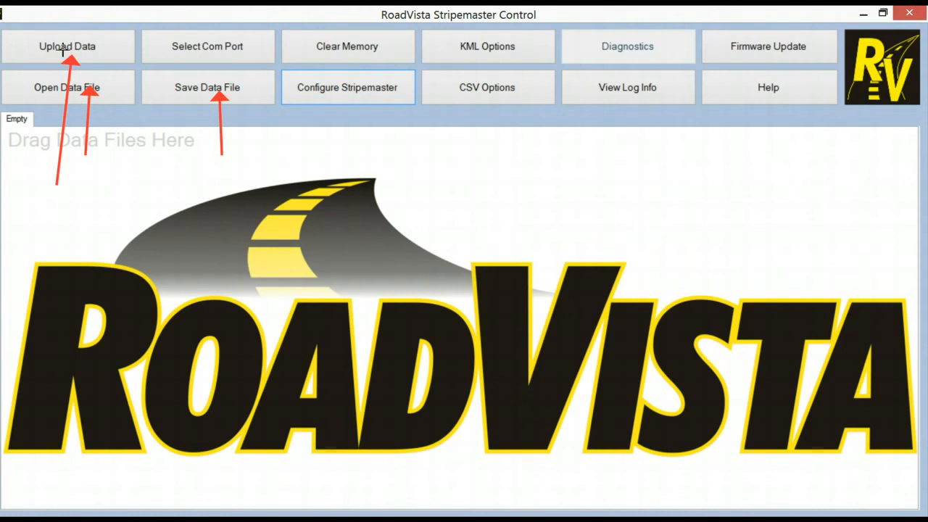
pyautogui.press('Escape')
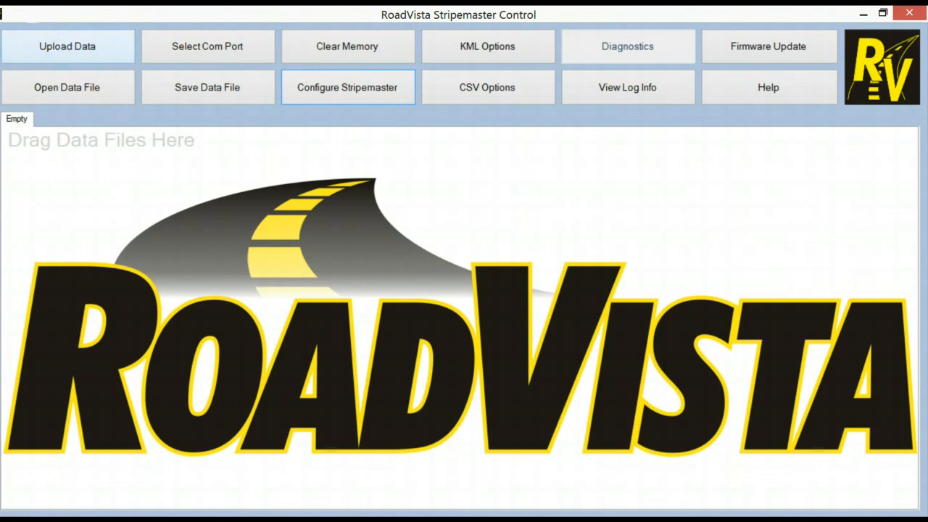
# Step: Upload only the 5-record file from the Stripemaster's memory
pyautogui.click(59, 29)
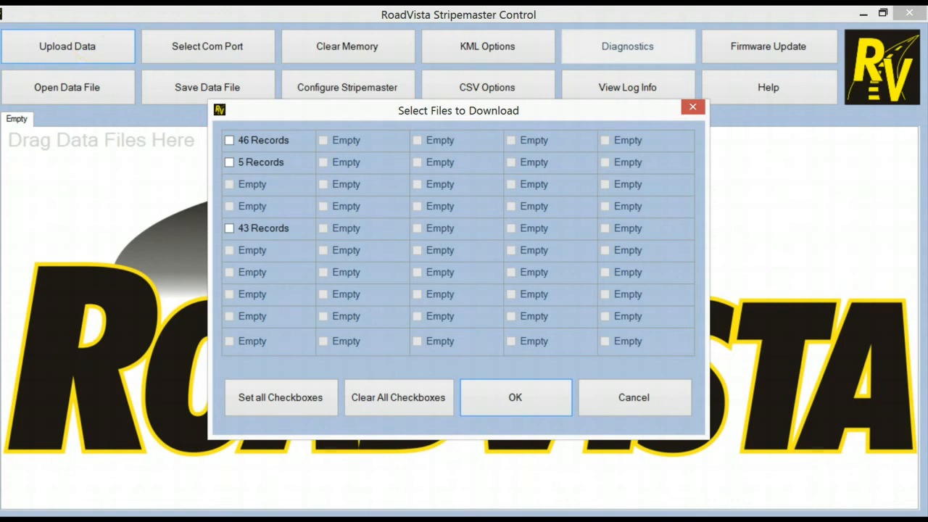
pyautogui.click(229, 162)
pyautogui.click(516, 397)
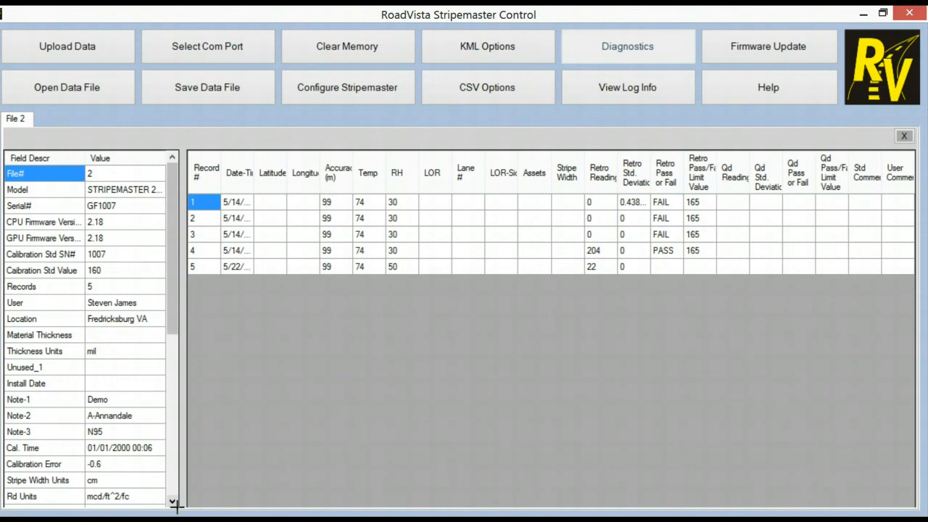
pyautogui.click(326, 452)
pyautogui.moveTo(3, 148)
pyautogui.mouseDown()
pyautogui.moveTo(88, 302)
pyautogui.moveTo(141, 459)
pyautogui.moveTo(168, 507)
pyautogui.mouseUp()
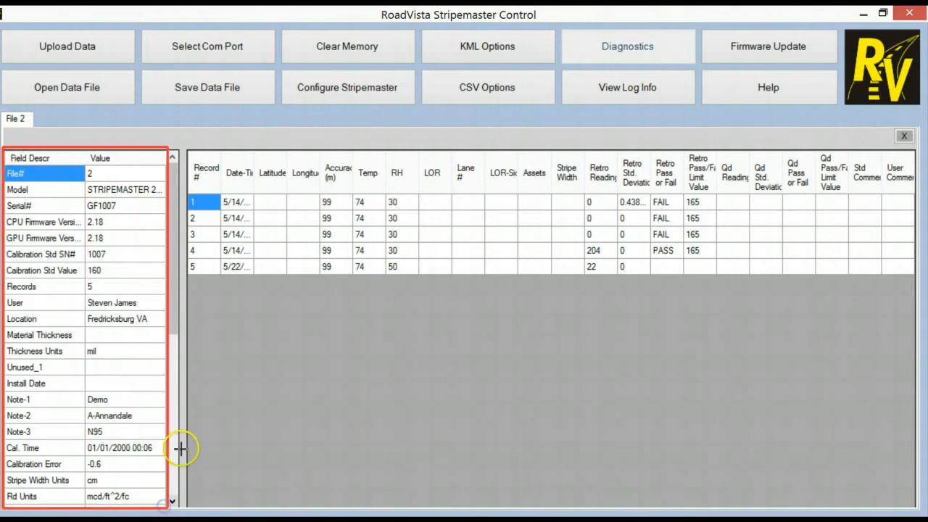
pyautogui.moveTo(182, 150)
pyautogui.mouseDown()
pyautogui.moveTo(420, 224)
pyautogui.moveTo(912, 279)
pyautogui.mouseUp()
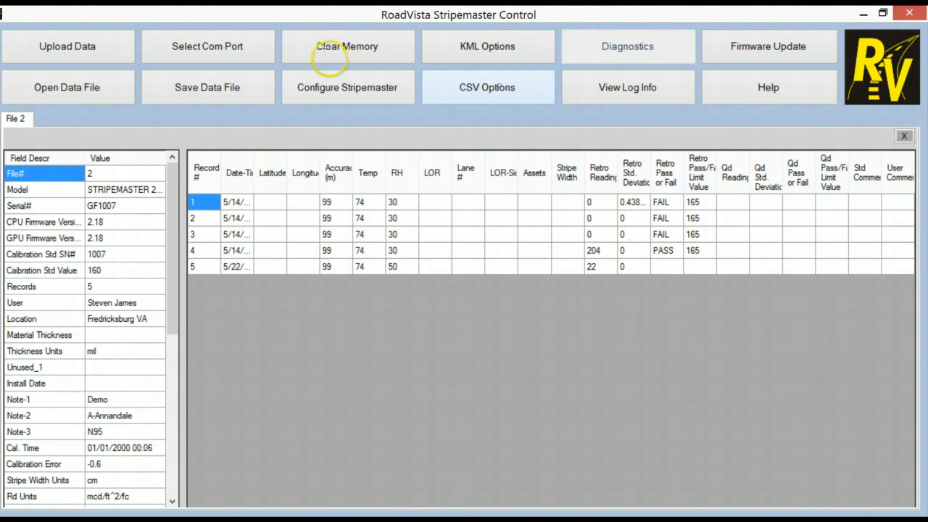
# Step: Accept combining header information and records in one export file, and save the data as CSV named "Training Software" in SM2T Data
pyautogui.click(487, 87)
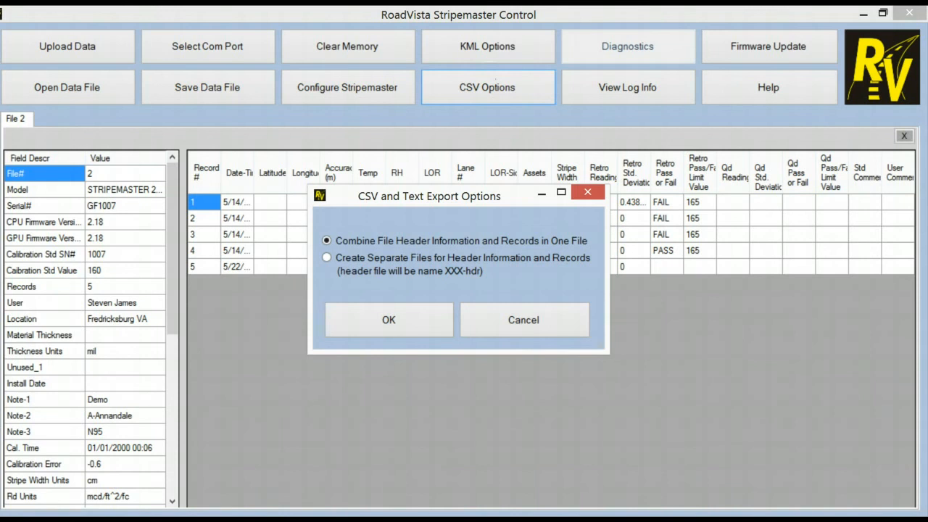
pyautogui.click(396, 322)
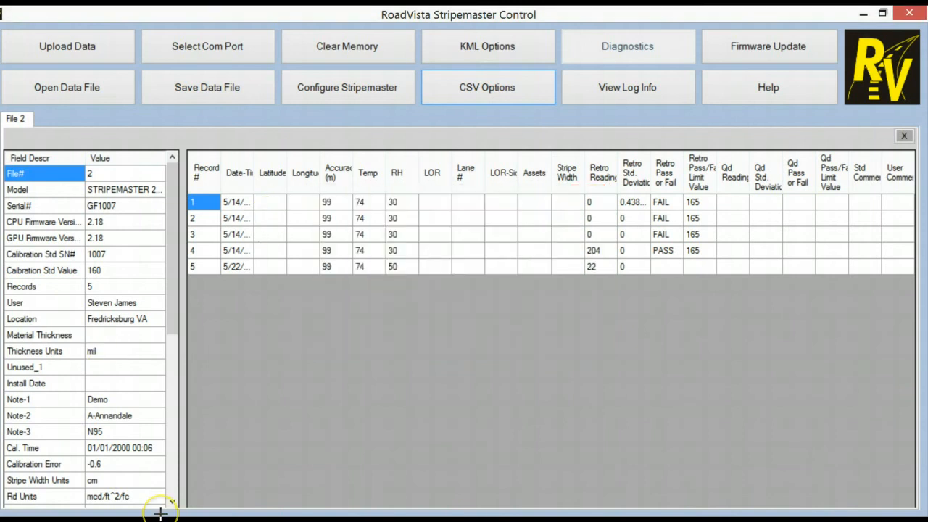
pyautogui.moveTo(195, 131); pyautogui.dragTo(199, 86)
pyautogui.click(146, 74)
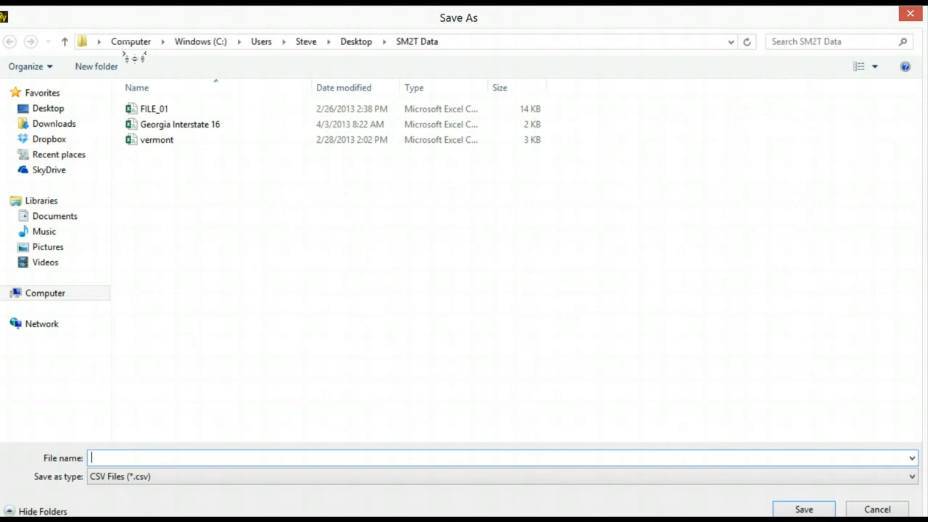
pyautogui.write('Training Software')
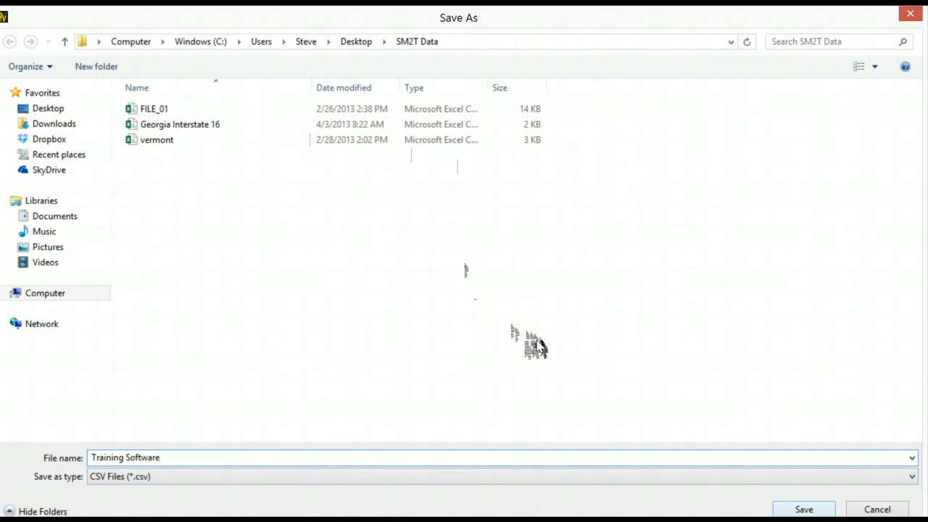
pyautogui.press('Return')
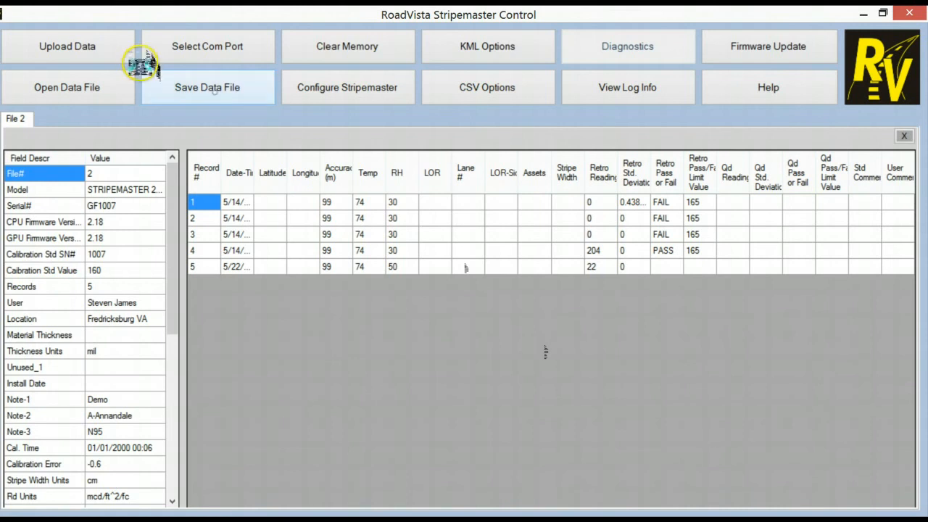
# Step: Check the available save formats and save the data again as CSV, replacing the existing "Training Software" file
pyautogui.click(149, 75)
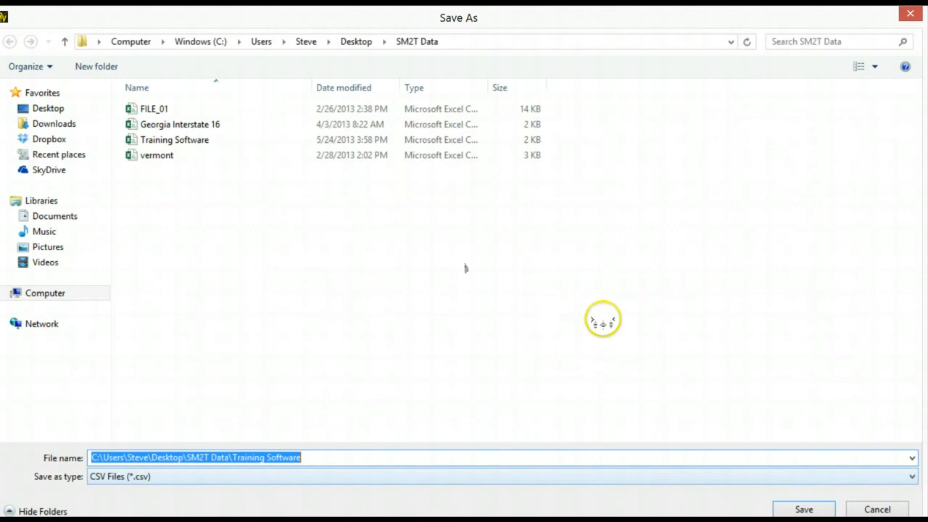
pyautogui.click(904, 476)
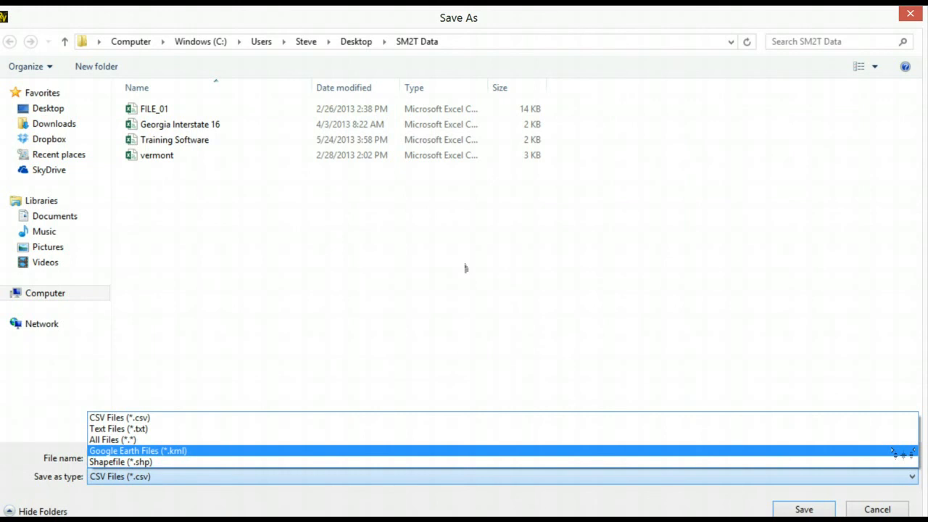
pyautogui.click(542, 331)
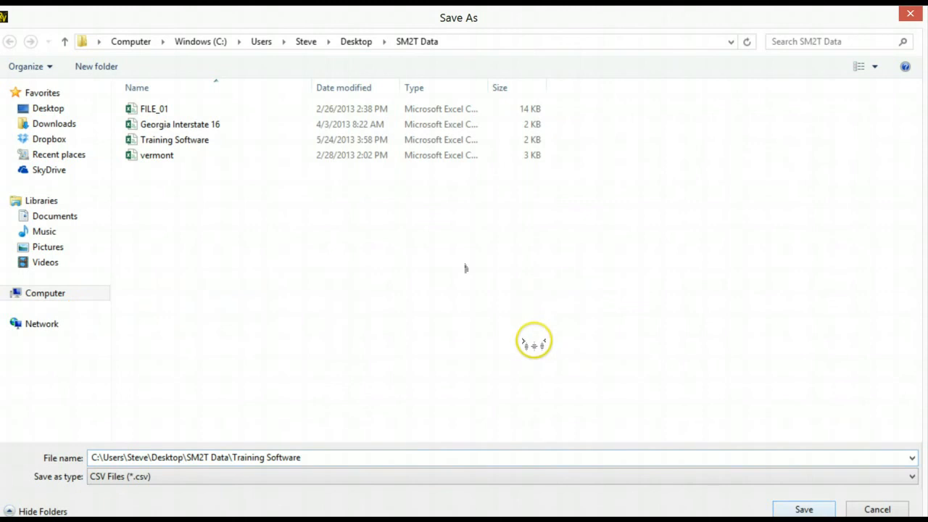
pyautogui.press('Return')
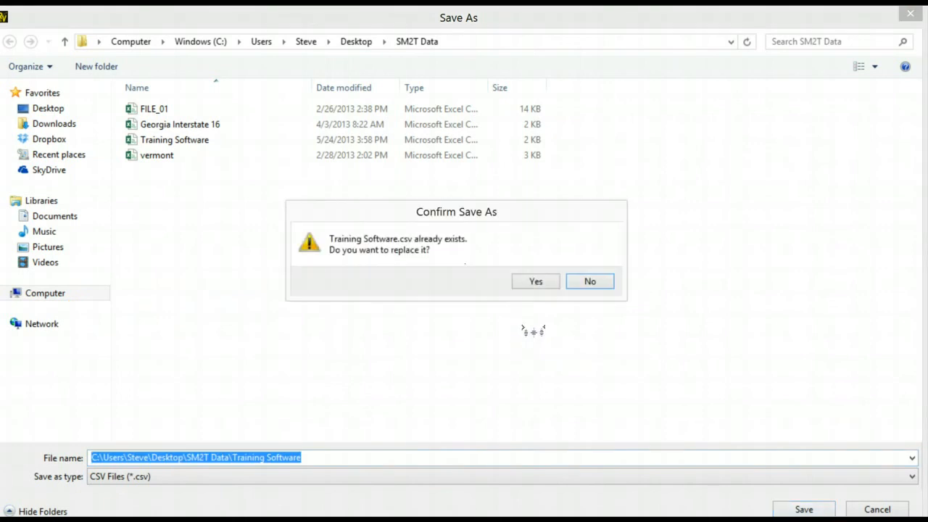
pyautogui.click(536, 282)
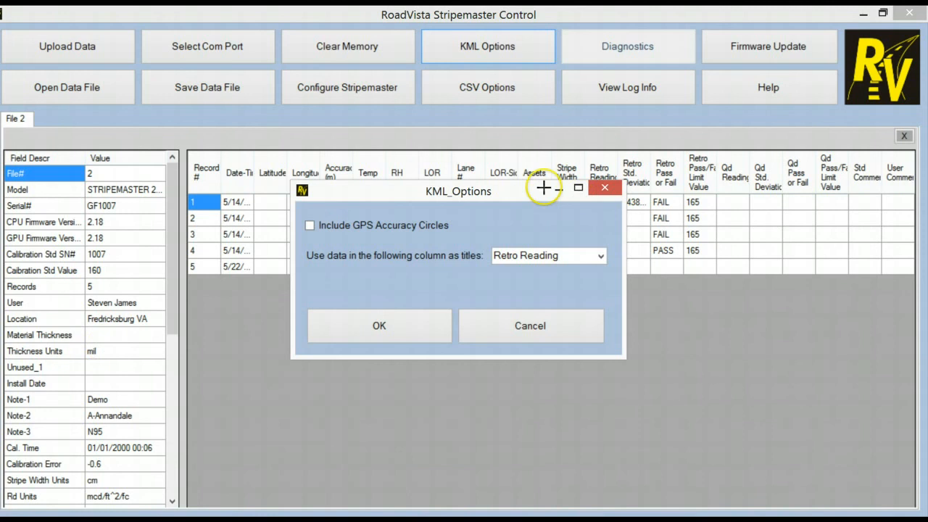
# Step: Try Record #, Lane # and Retro Reading in turn as the title column in the KML options
pyautogui.moveTo(545, 190); pyautogui.dragTo(520, 258)
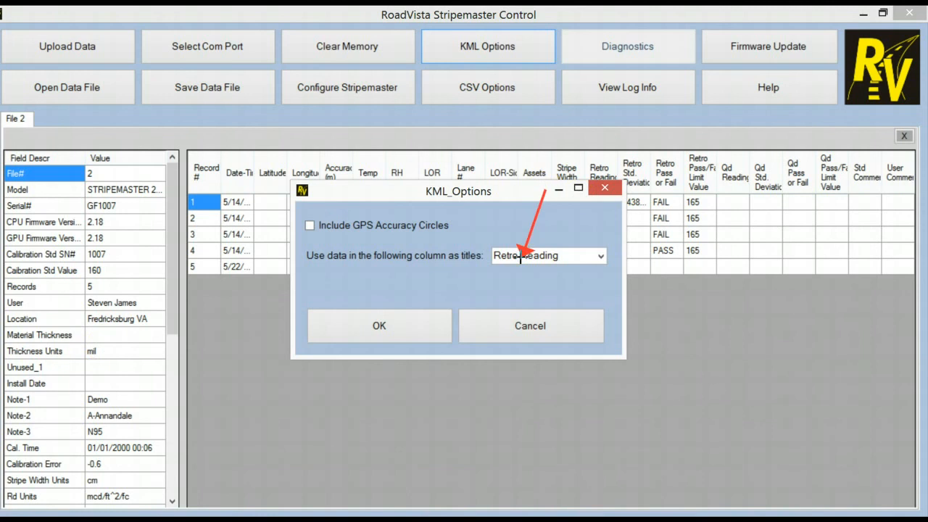
pyautogui.press('Escape')
pyautogui.click(600, 255)
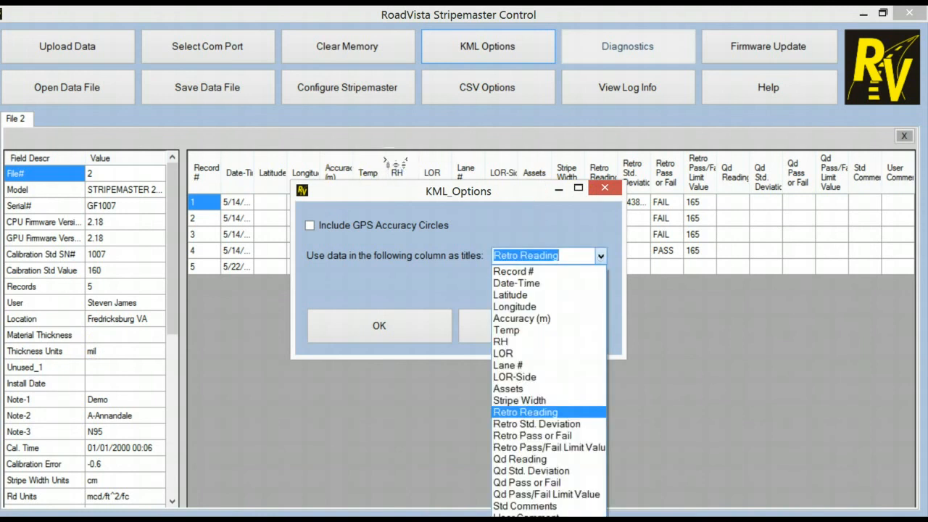
pyautogui.click(527, 271)
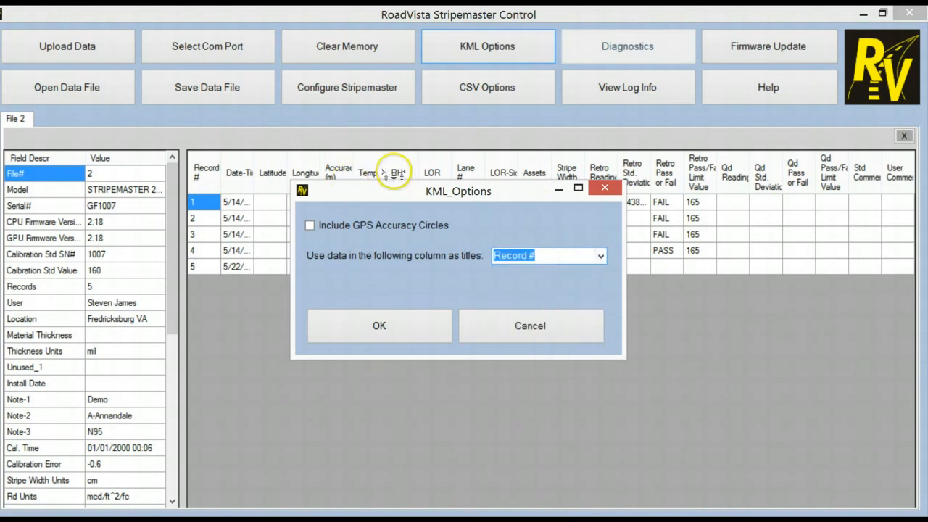
pyautogui.click(600, 256)
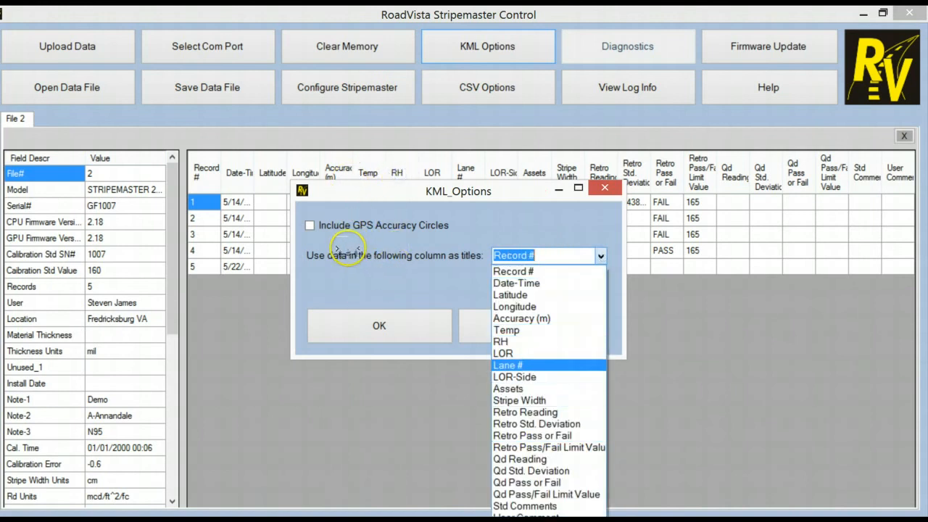
pyautogui.click(519, 366)
pyautogui.click(600, 256)
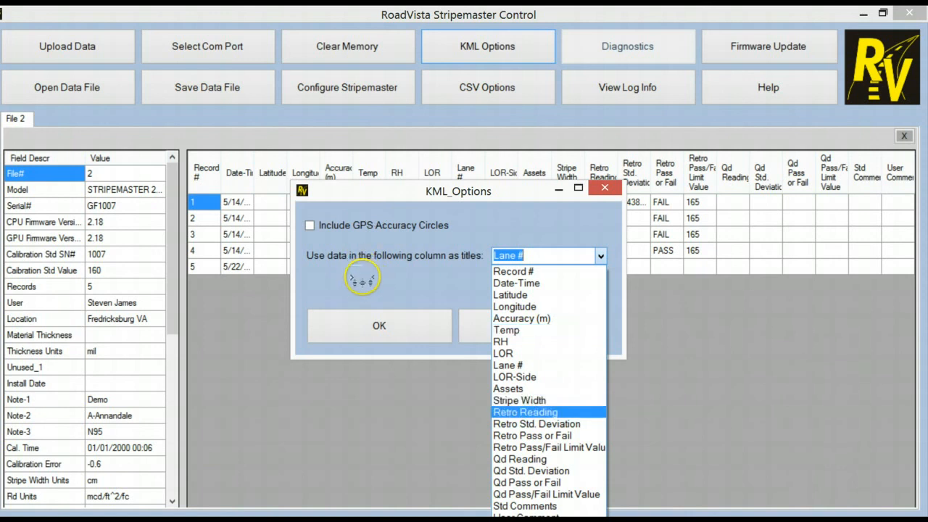
pyautogui.click(524, 411)
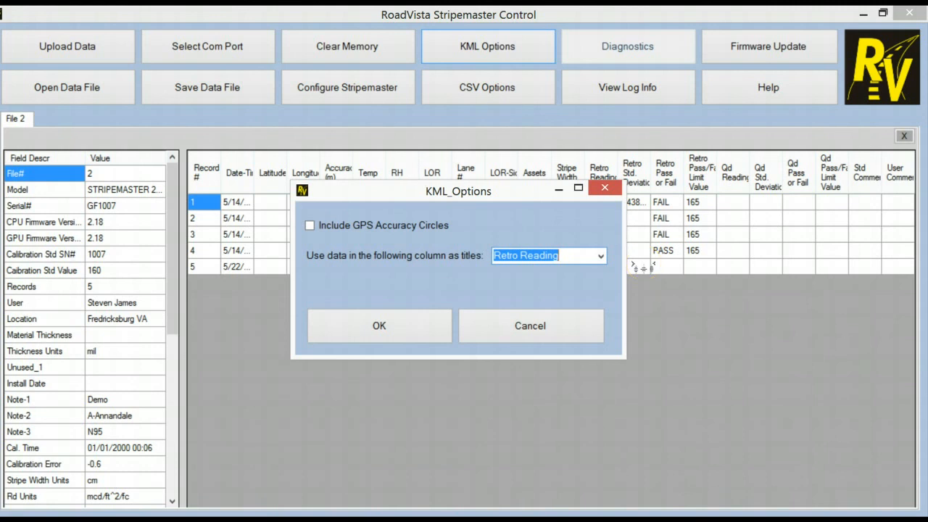
# Step: Set the KML title column to Record #, switch GPS accuracy circles on and back off, and accept the options
pyautogui.hotkey('alt', 'Down')
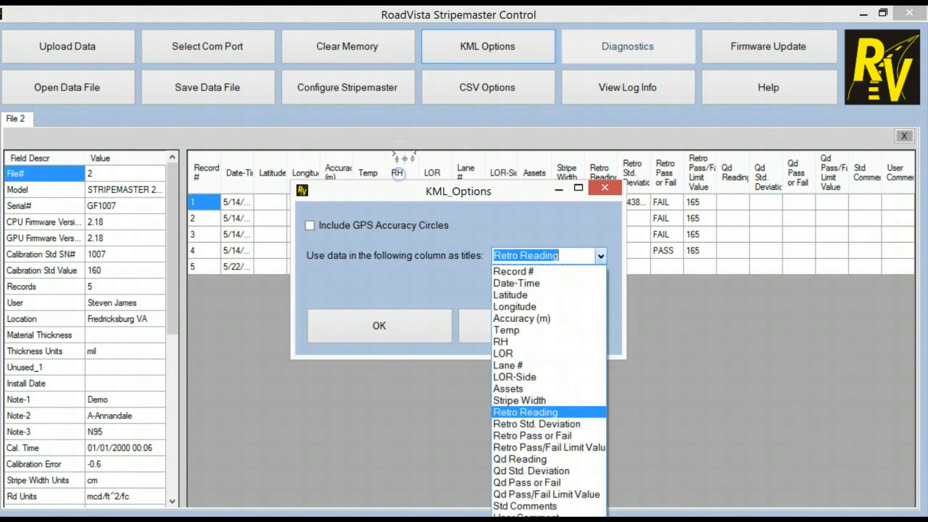
pyautogui.press('Home')
pyautogui.press('Return')
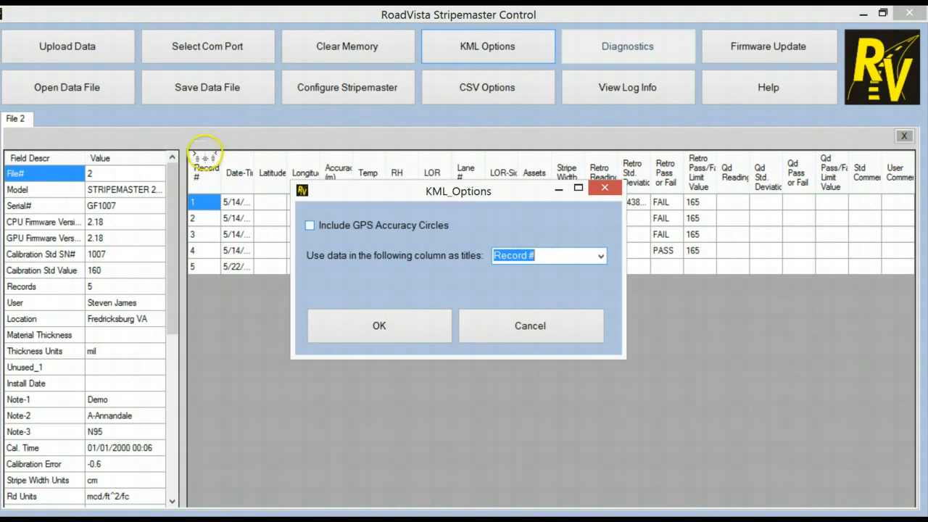
pyautogui.click(310, 225)
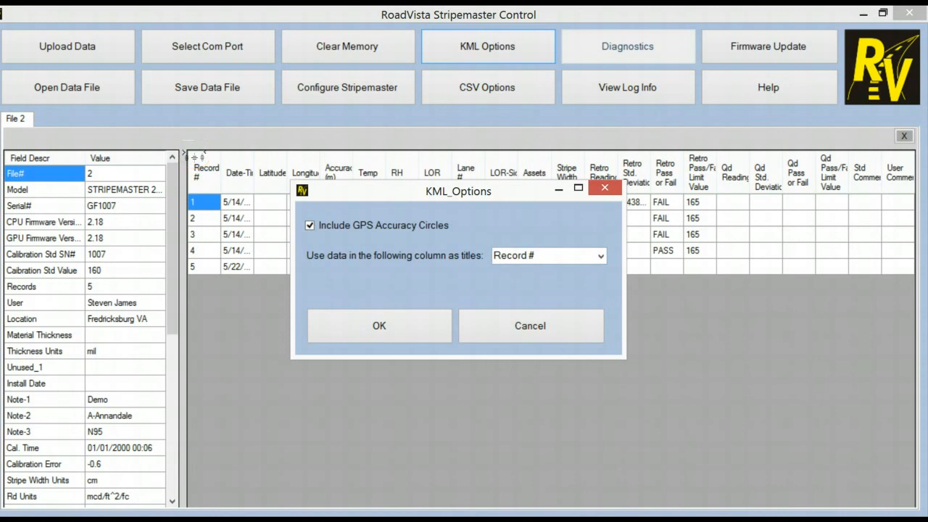
pyautogui.click(298, 226)
pyautogui.click(309, 225)
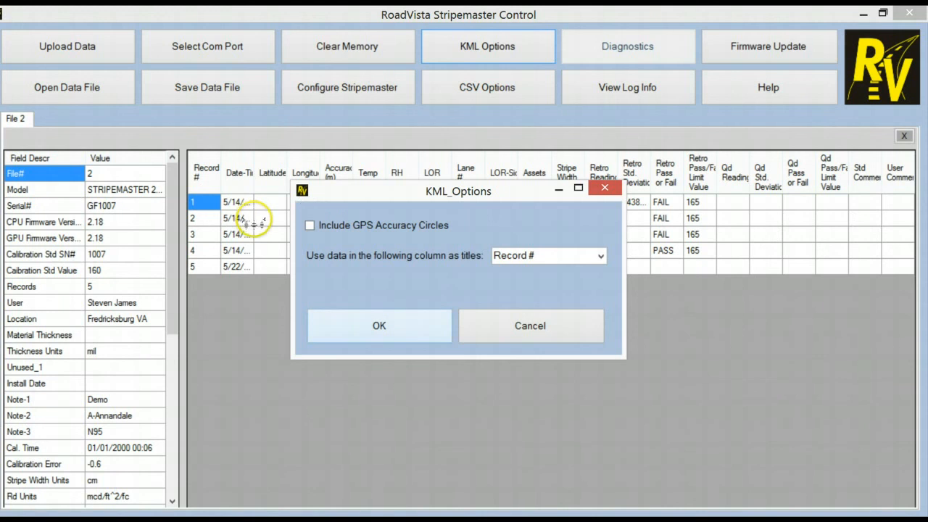
pyautogui.click(379, 326)
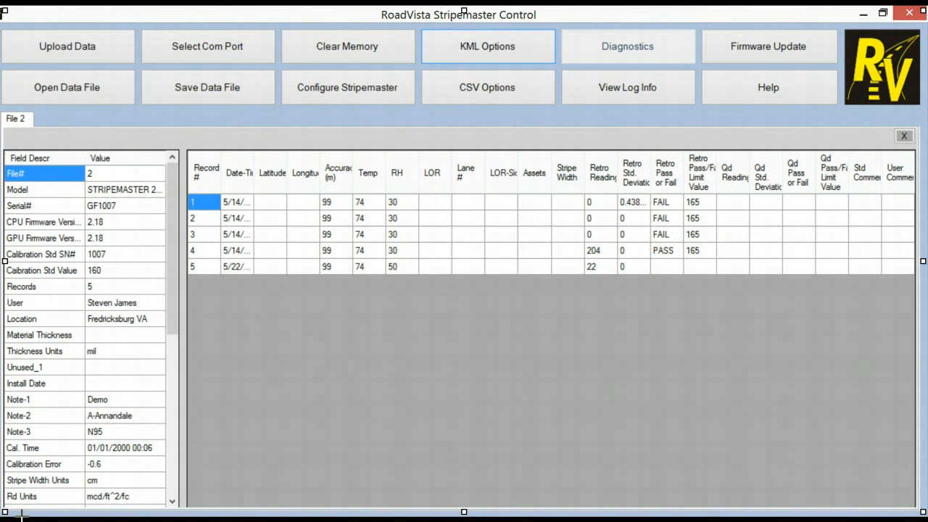
pyautogui.moveTo(35, 60); pyautogui.dragTo(104, 31)
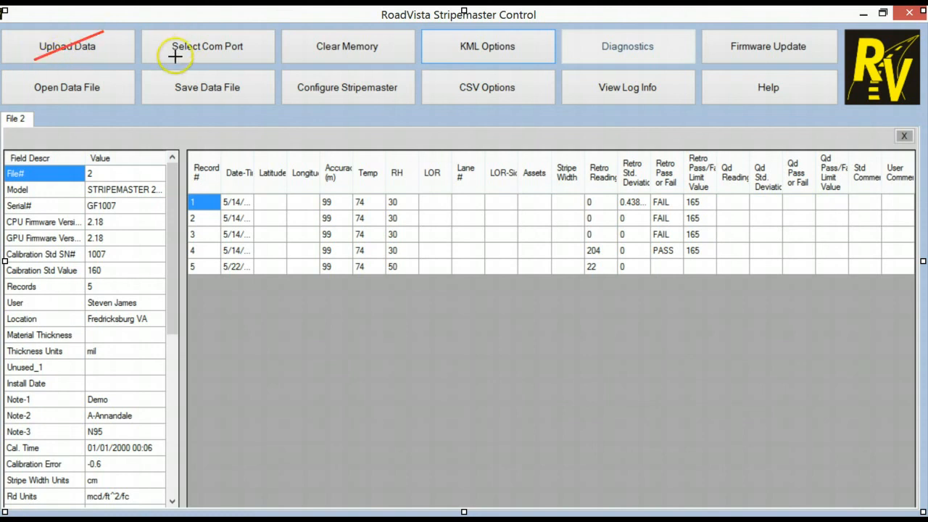
pyautogui.moveTo(174, 56); pyautogui.dragTo(231, 30)
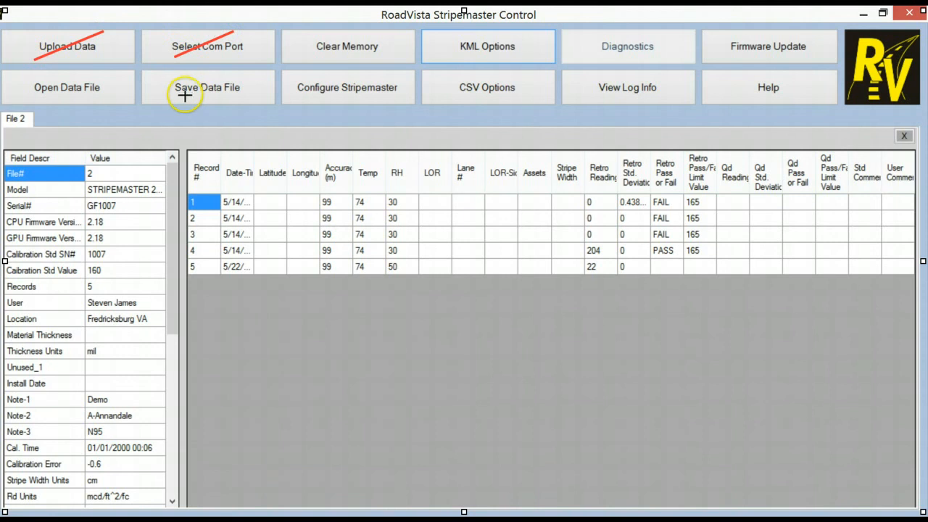
pyautogui.moveTo(174, 100); pyautogui.dragTo(231, 74)
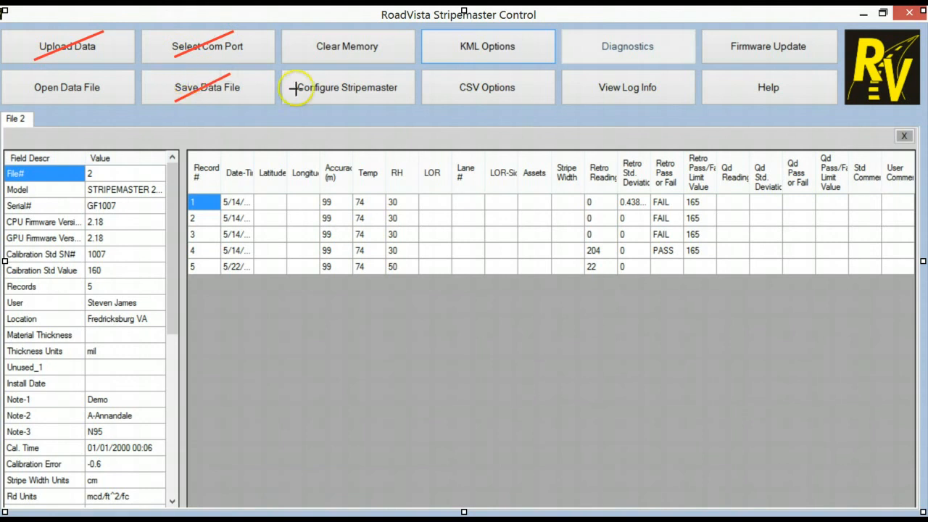
pyautogui.moveTo(310, 101); pyautogui.dragTo(367, 74)
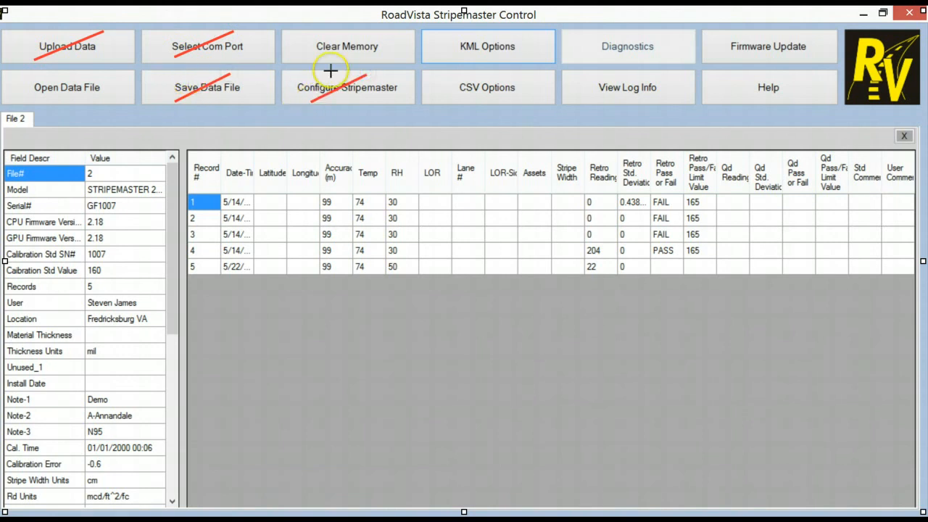
pyautogui.moveTo(454, 62); pyautogui.dragTo(515, 33)
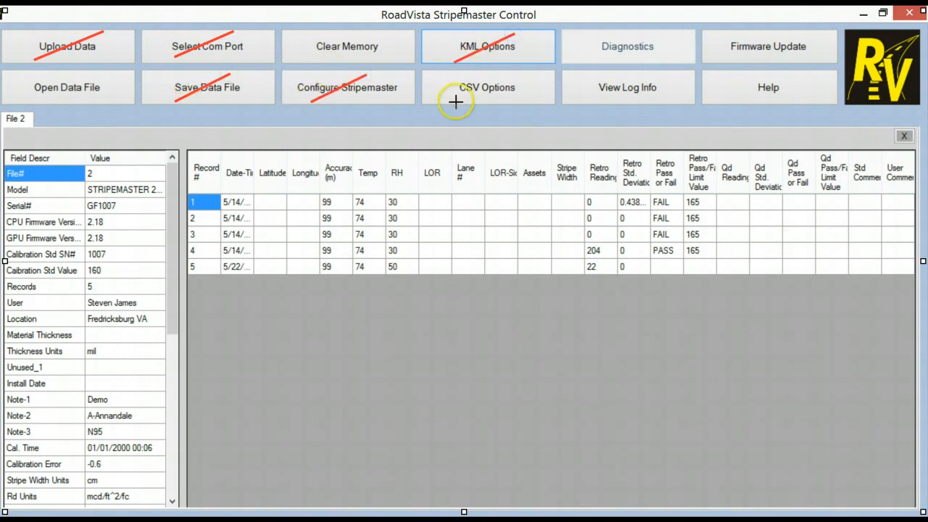
pyautogui.moveTo(455, 101); pyautogui.dragTo(519, 71)
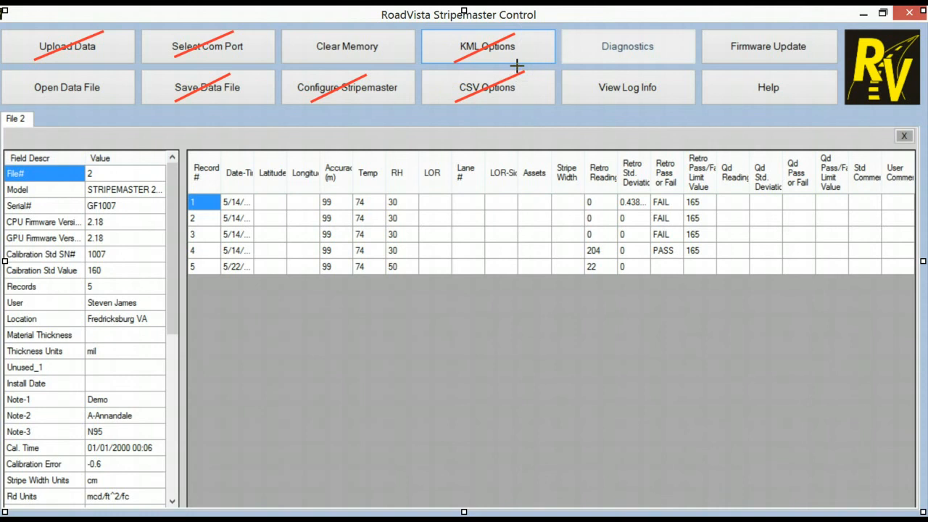
pyautogui.moveTo(23, 103); pyautogui.dragTo(100, 68)
pyautogui.press('Escape')
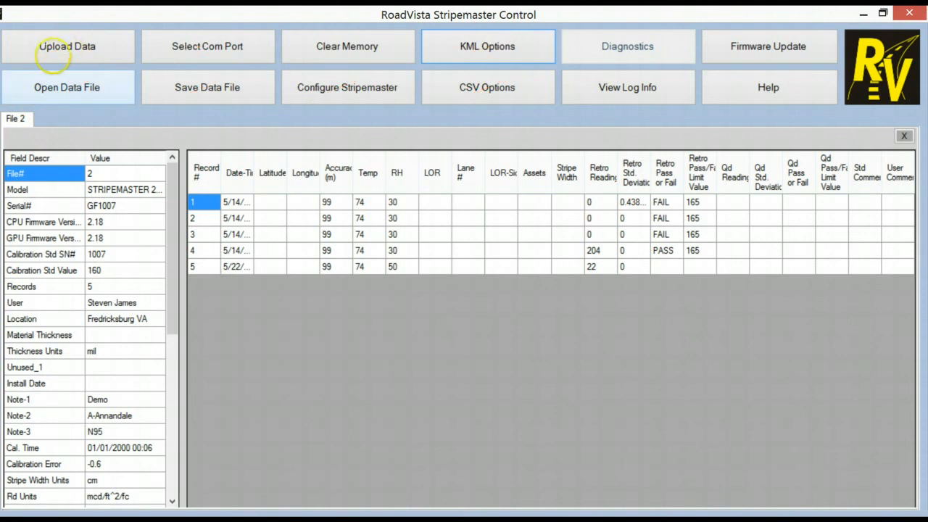
# Step: Look at the dialog for opening a saved data file and leave it without loading one
pyautogui.click(77, 84)
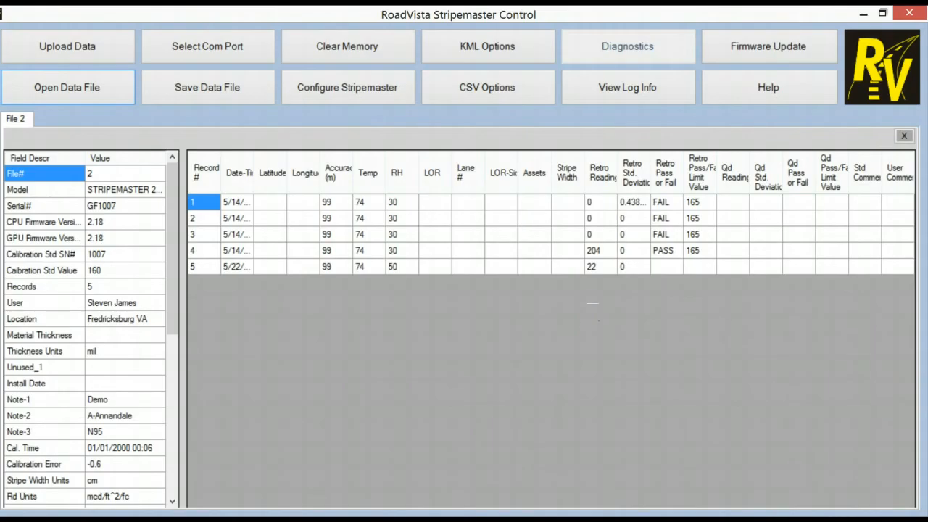
pyautogui.click(901, 469)
# Step: Clear all files and records from the Stripemaster's memory and accept the confirmation
pyautogui.moveTo(296, 63); pyautogui.dragTo(377, 24)
pyautogui.press('Escape')
pyautogui.click(338, 49)
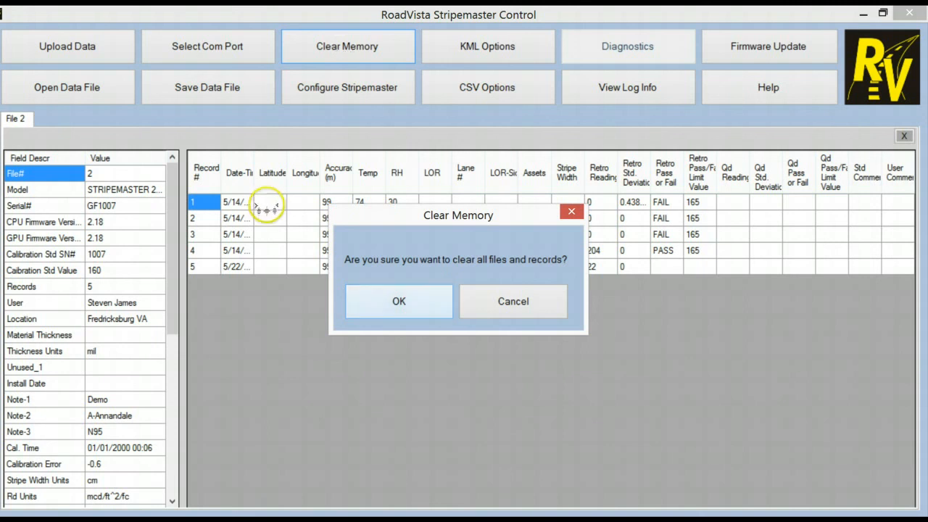
pyautogui.click(399, 305)
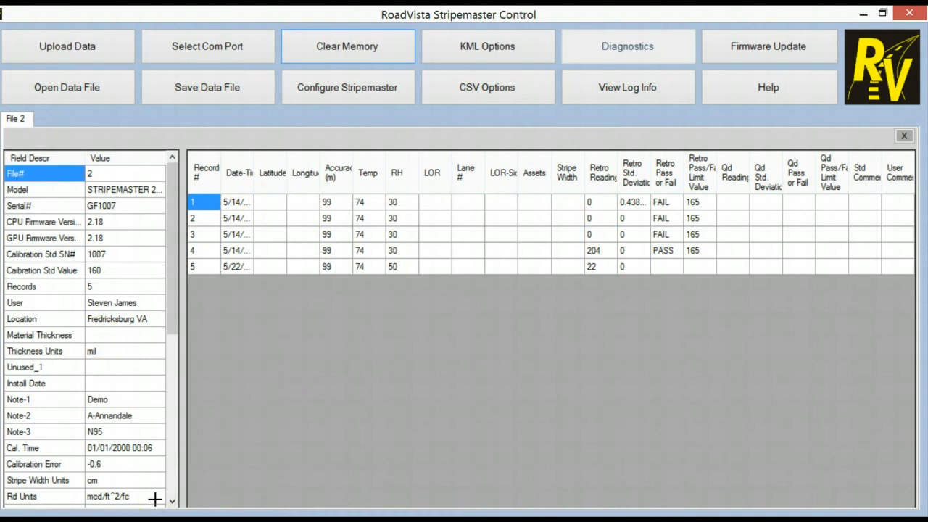
# Step: Review the conversion entries in the log information and close the log
pyautogui.moveTo(566, 58); pyautogui.dragTo(653, 31)
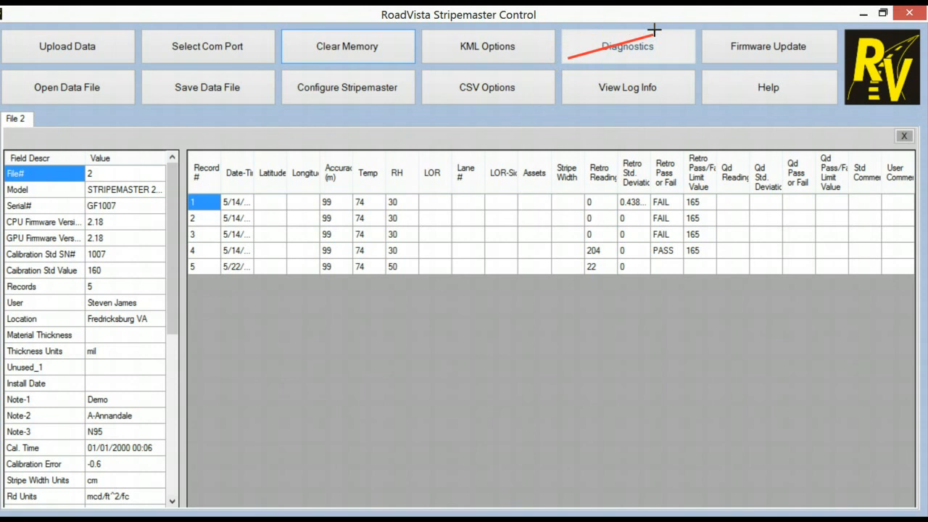
pyautogui.press('Escape')
pyautogui.click(627, 87)
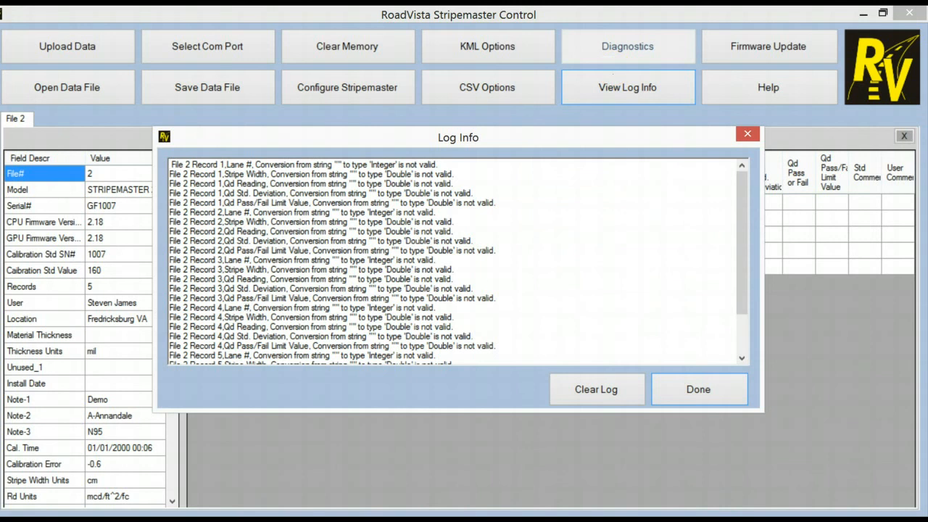
pyautogui.press('Return')
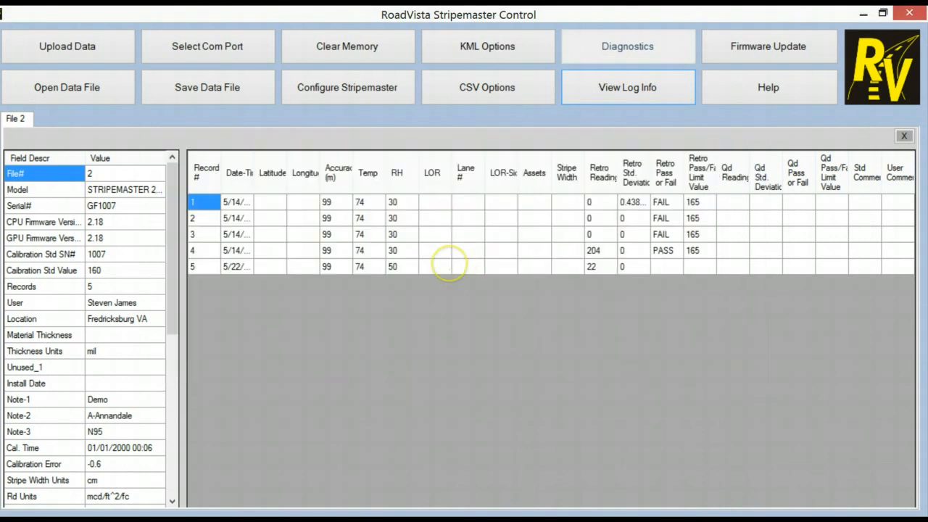
# Step: View the control software's version information and close it
pyautogui.press('Tab')
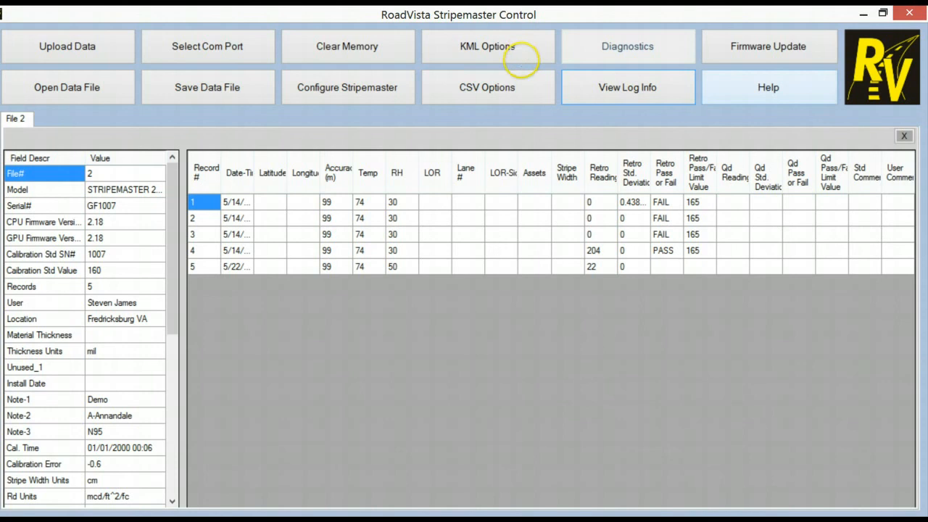
pyautogui.press('Return')
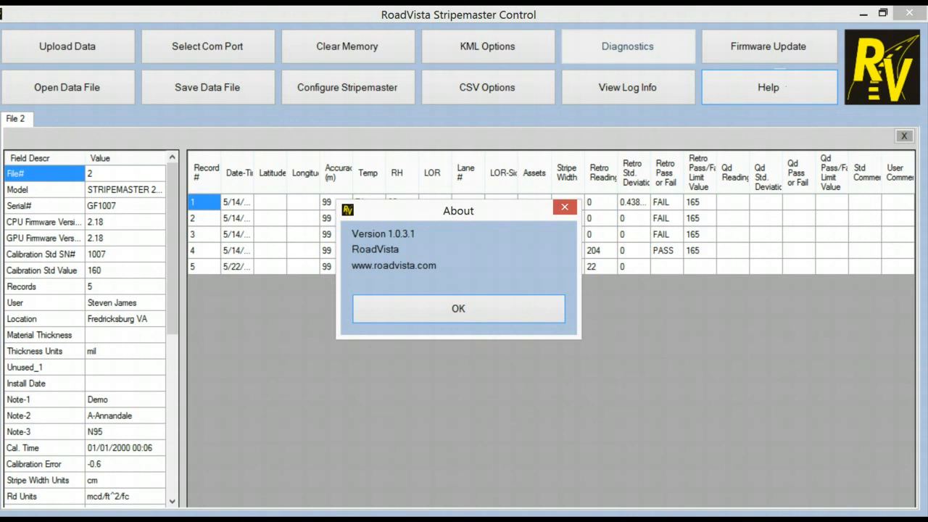
pyautogui.click(458, 308)
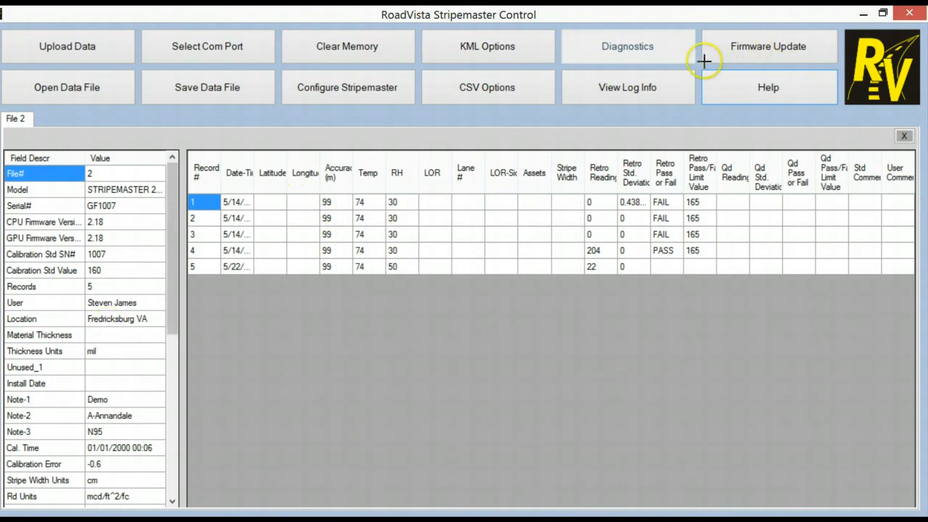
# Step: Look at the Stripemaster firmware update window and close it without loading an update file
pyautogui.moveTo(701, 63); pyautogui.dragTo(823, 35)
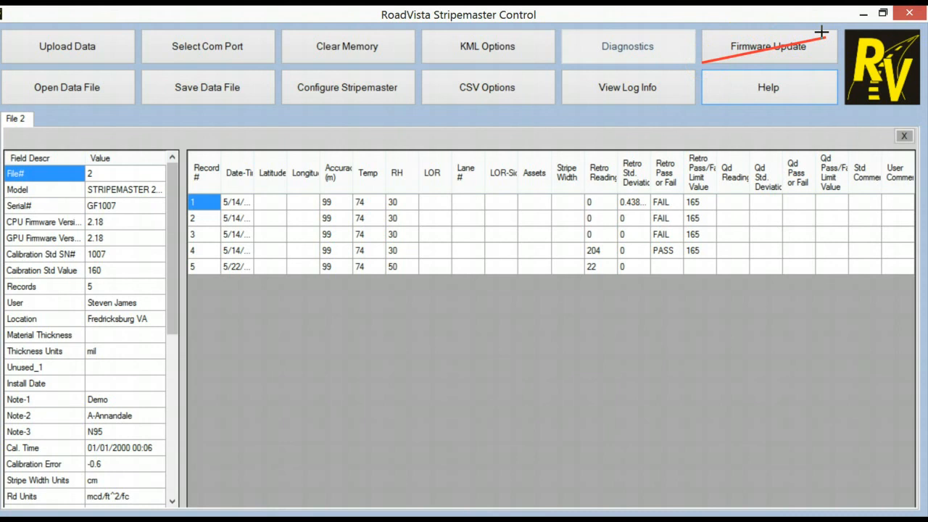
pyautogui.press('Escape')
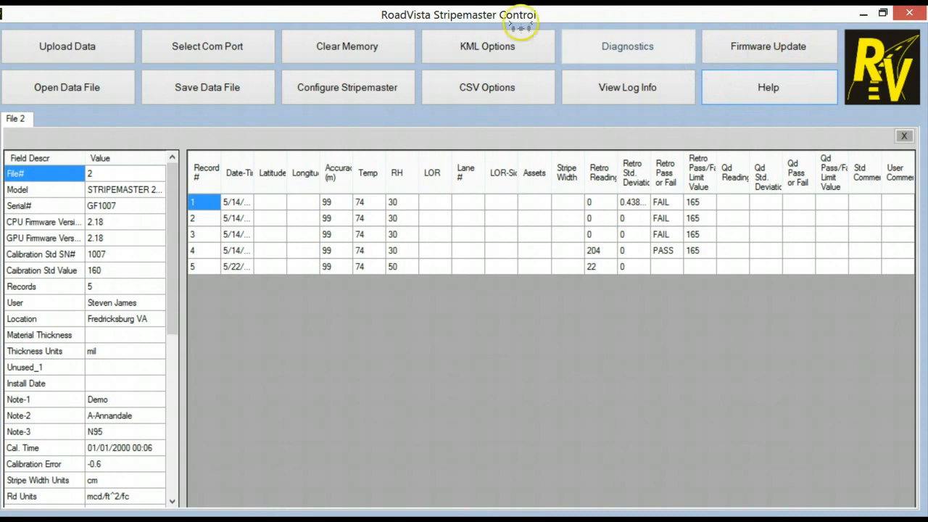
pyautogui.click(777, 51)
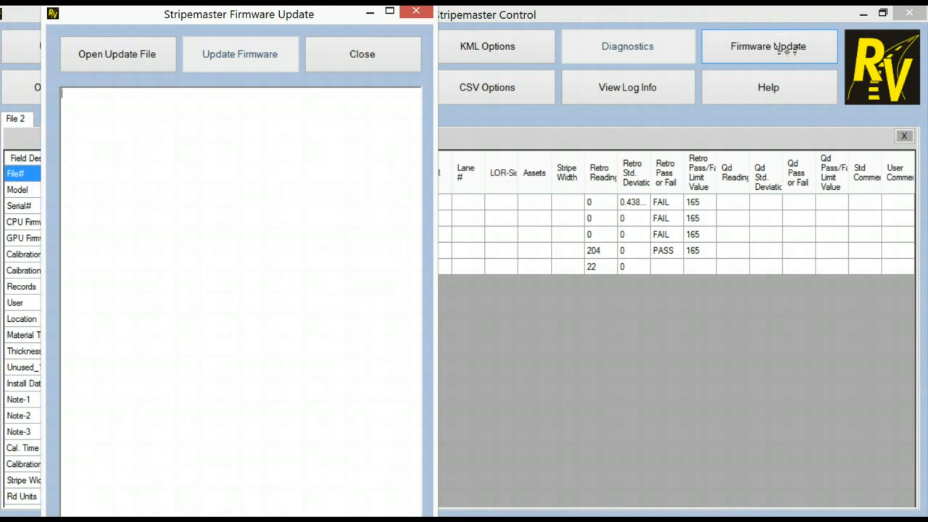
pyautogui.click(236, 43)
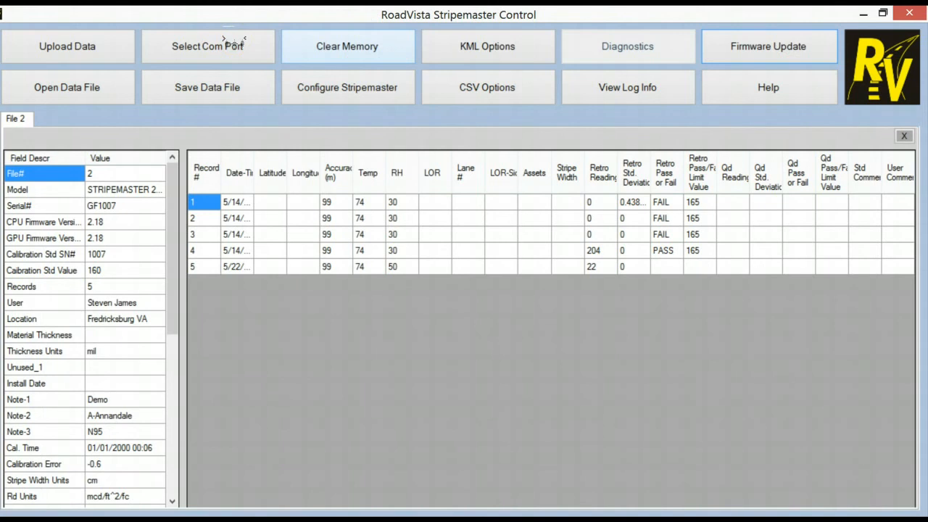
pyautogui.click(355, 57)
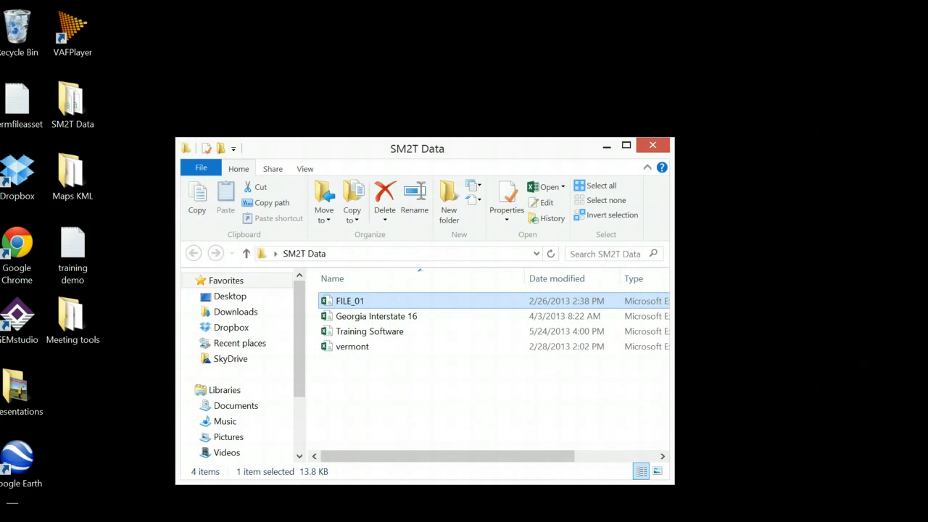
# Step: Open FILE_01 from the SM2T Data folder in Excel and widen column B to fit the Date-Time values
pyautogui.doubleClick(373, 299)
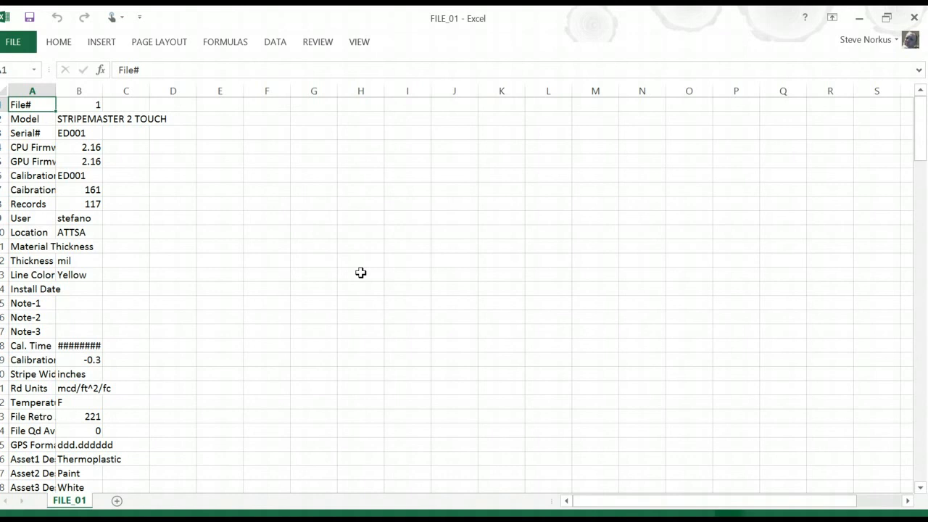
pyautogui.scroll(-7, 360, 272)
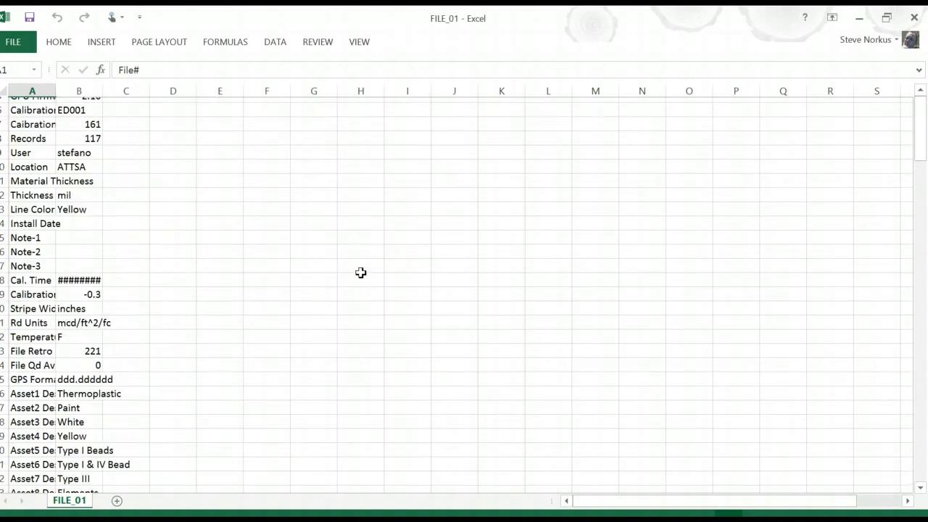
pyautogui.scroll(-6, 360, 273)
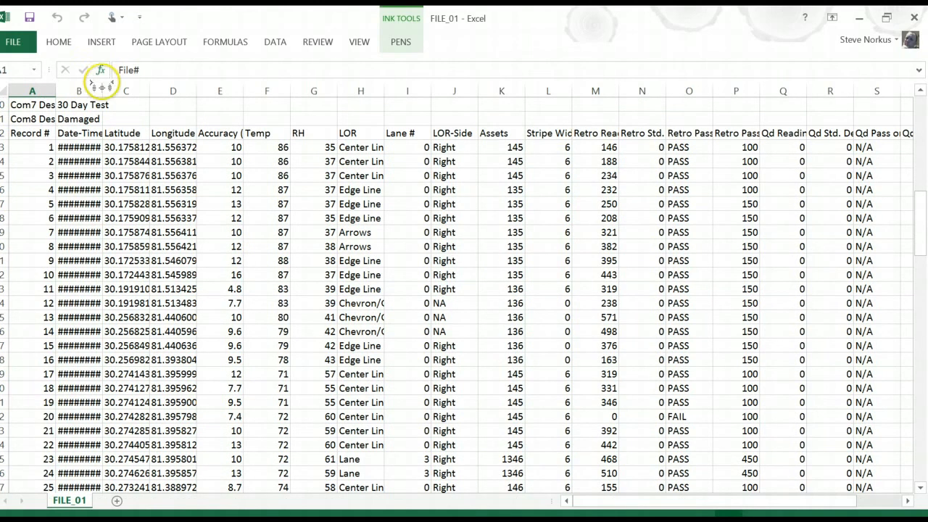
pyautogui.moveTo(102, 92); pyautogui.dragTo(148, 91)
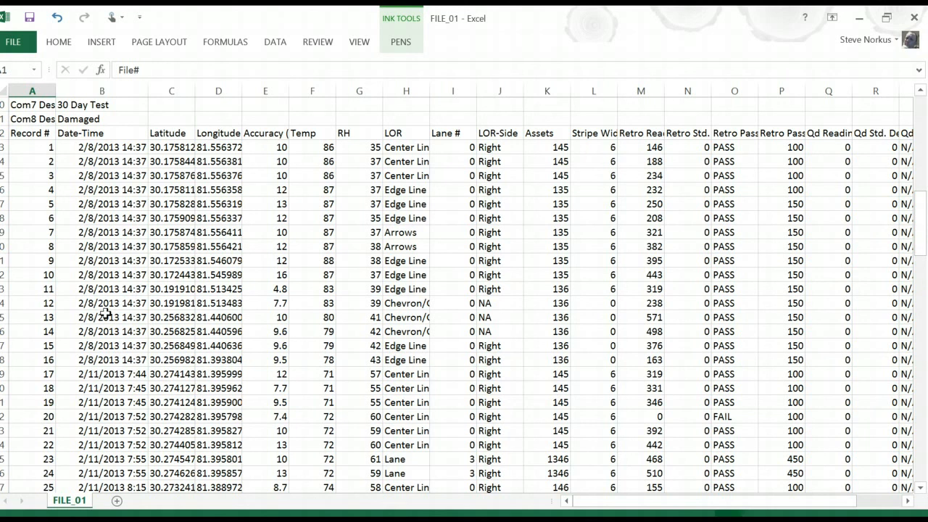
# Step: Examine the remaining record columns of FILE_01 through to the User Comment entries
pyautogui.hscroll(5, 105, 313)
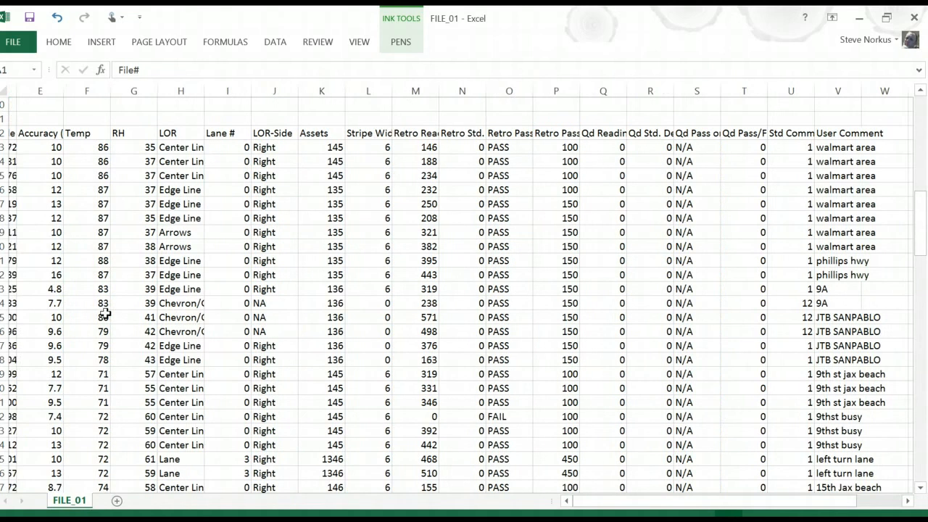
pyautogui.hscroll(2, 105, 313)
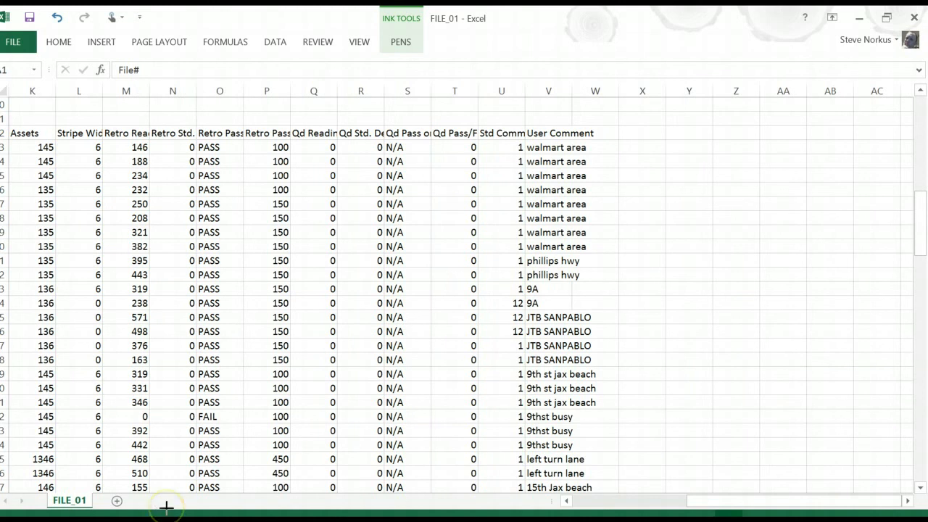
pyautogui.moveTo(651, 124); pyautogui.dragTo(590, 171)
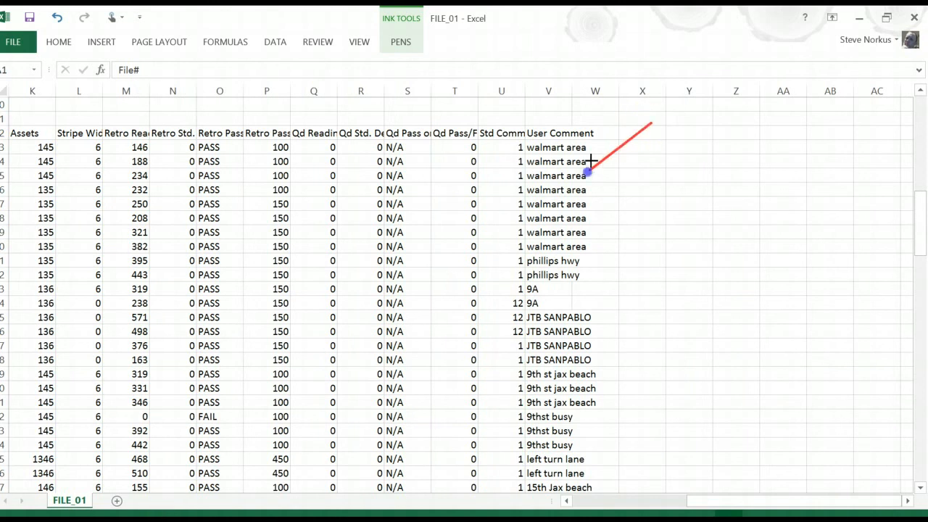
pyautogui.moveTo(678, 218); pyautogui.dragTo(589, 250)
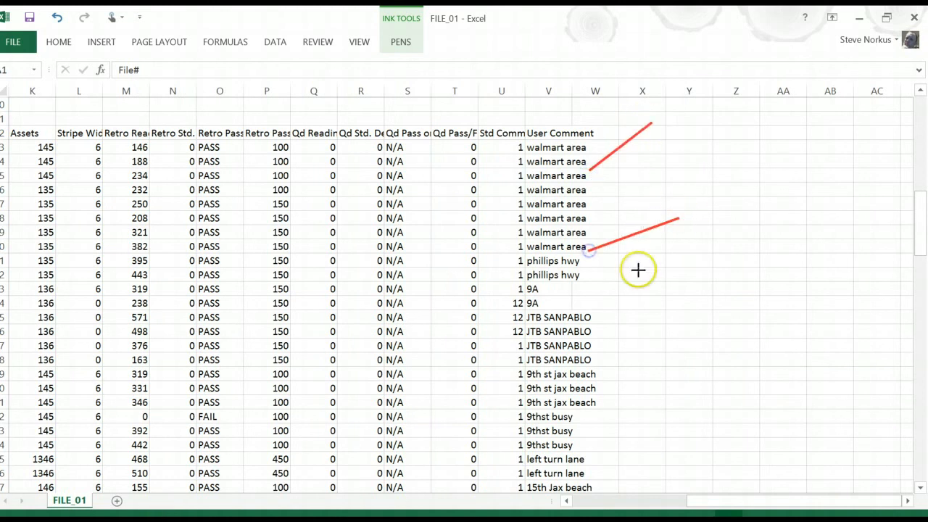
pyautogui.moveTo(705, 338); pyautogui.dragTo(597, 364)
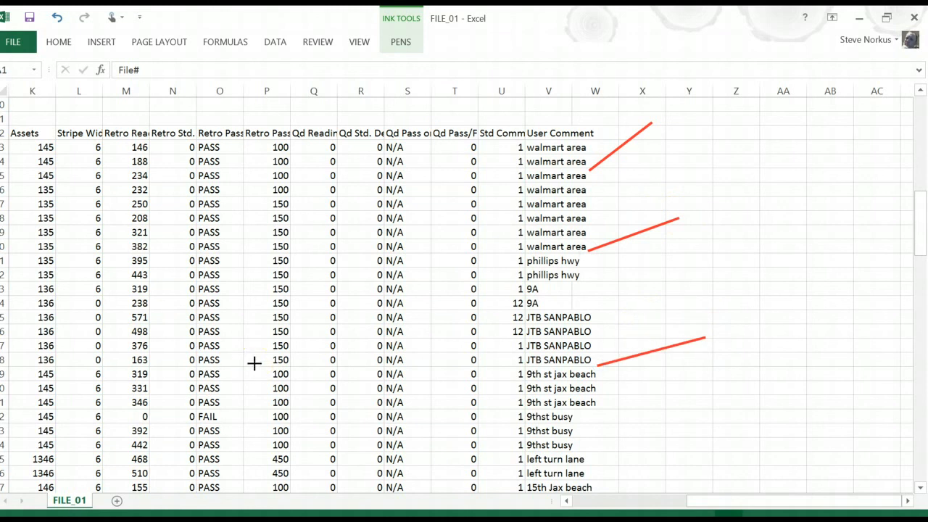
pyautogui.click(138, 519)
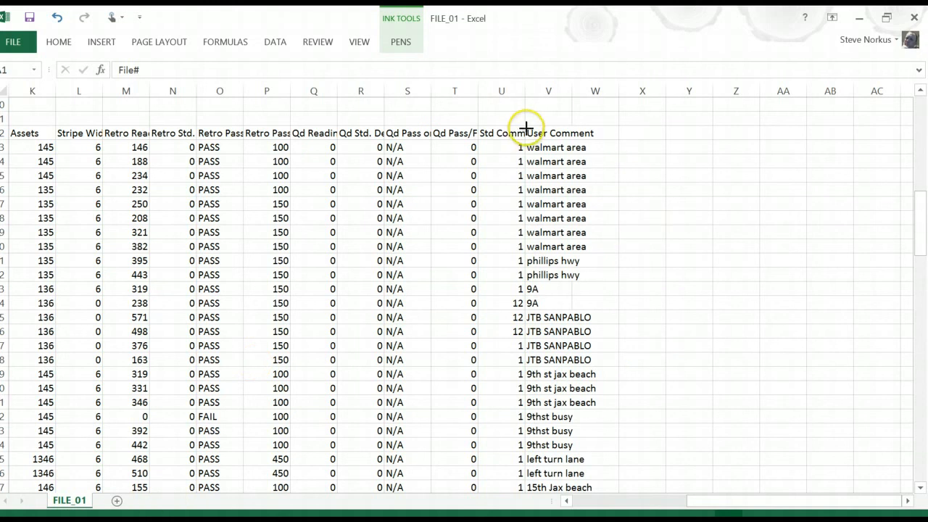
pyautogui.moveTo(525, 132)
pyautogui.mouseDown()
pyautogui.moveTo(550, 198)
pyautogui.moveTo(591, 487)
pyautogui.mouseUp()
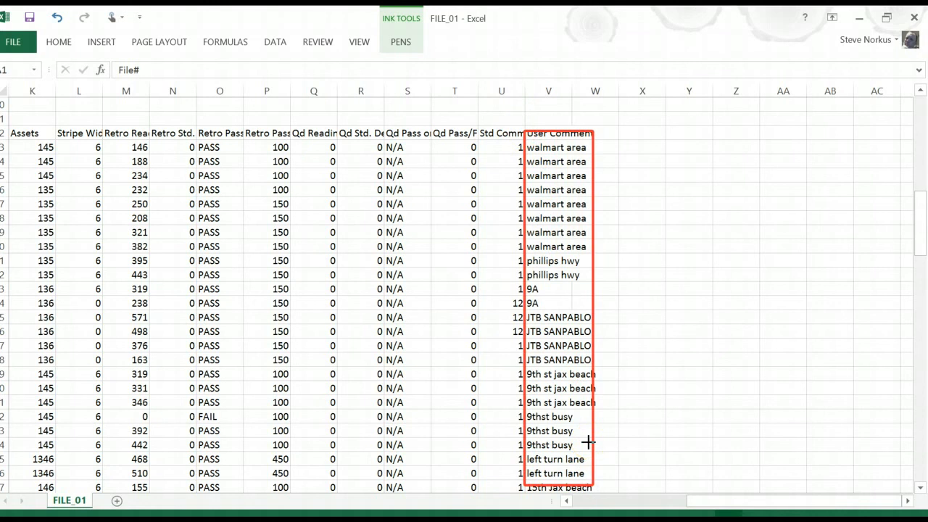
pyautogui.press('Escape')
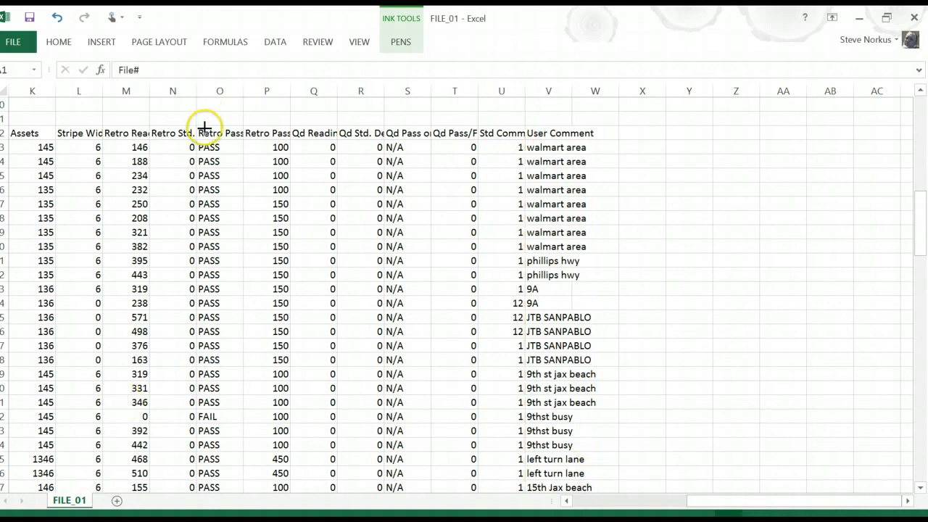
# Step: Compare the retro readings with the Retro Pass or Fail results and the pass/fail limit values
pyautogui.moveTo(194, 130)
pyautogui.mouseDown()
pyautogui.moveTo(239, 161)
pyautogui.moveTo(236, 490)
pyautogui.mouseUp()
pyautogui.click(301, 152)
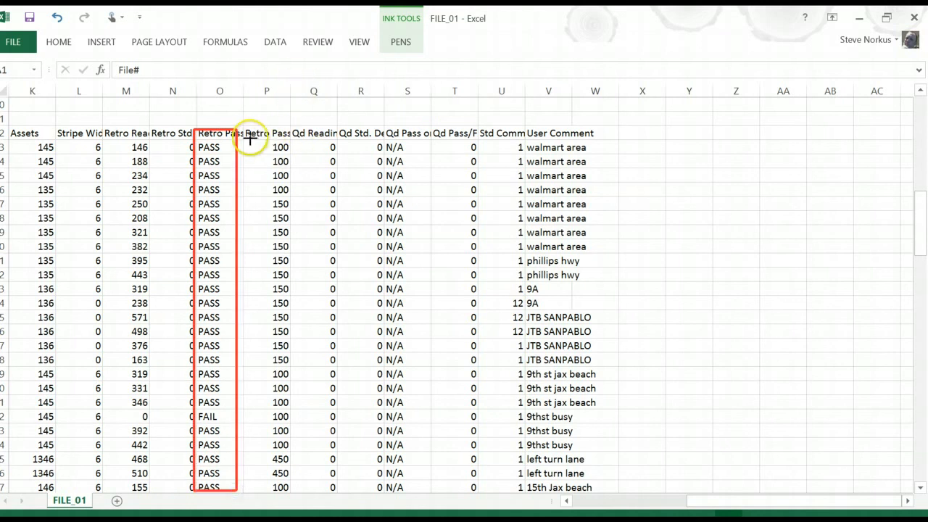
pyautogui.moveTo(247, 138)
pyautogui.mouseDown()
pyautogui.moveTo(288, 139)
pyautogui.moveTo(286, 455)
pyautogui.moveTo(248, 508)
pyautogui.mouseUp()
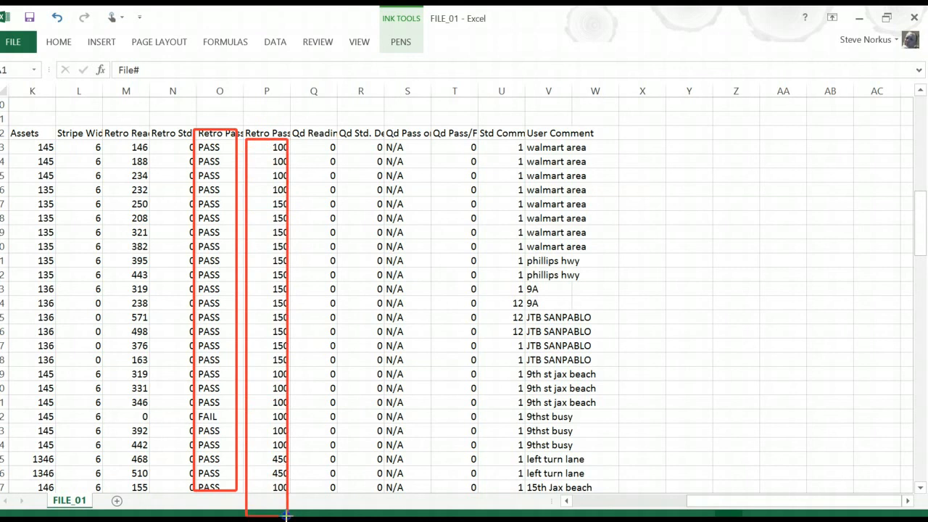
pyautogui.moveTo(109, 139)
pyautogui.mouseDown()
pyautogui.moveTo(154, 157)
pyautogui.moveTo(166, 498)
pyautogui.mouseUp()
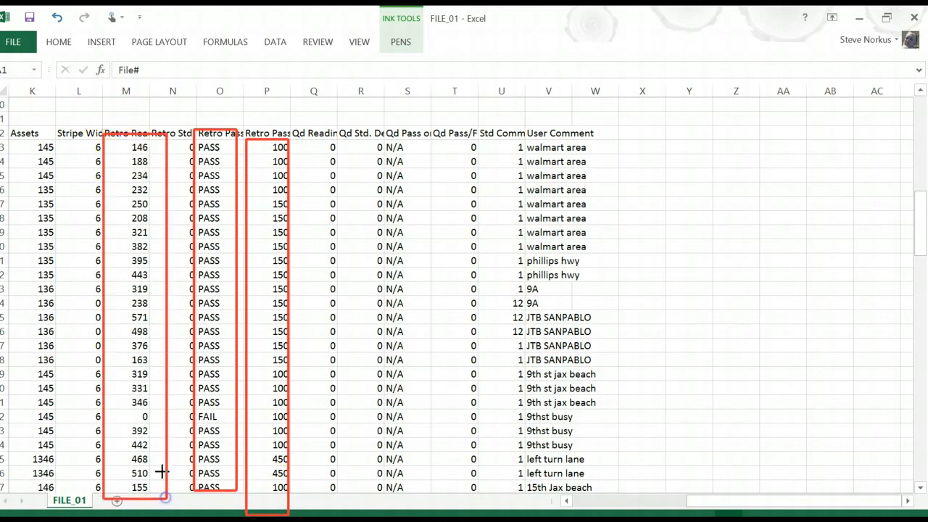
pyautogui.moveTo(410, 303)
pyautogui.mouseDown()
pyautogui.moveTo(390, 301)
pyautogui.moveTo(582, 284)
pyautogui.moveTo(590, 303)
pyautogui.mouseUp()
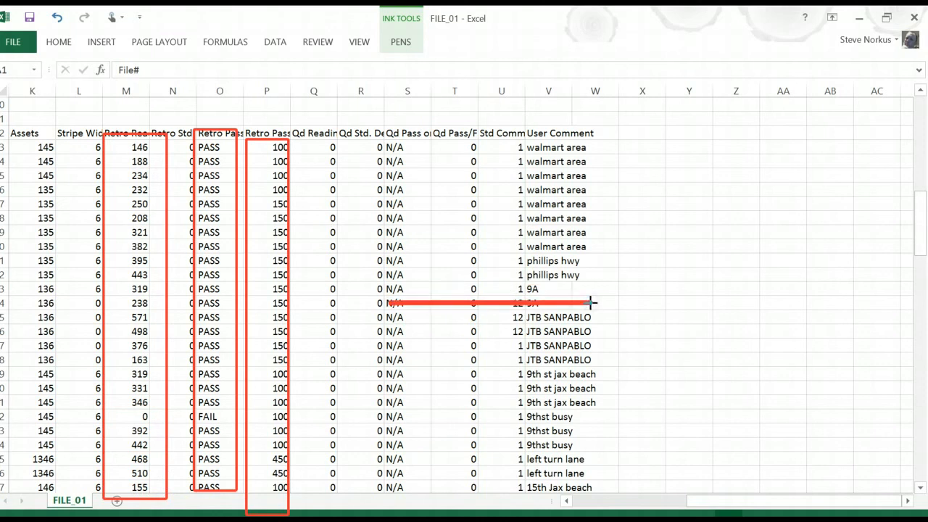
pyautogui.press('Escape')
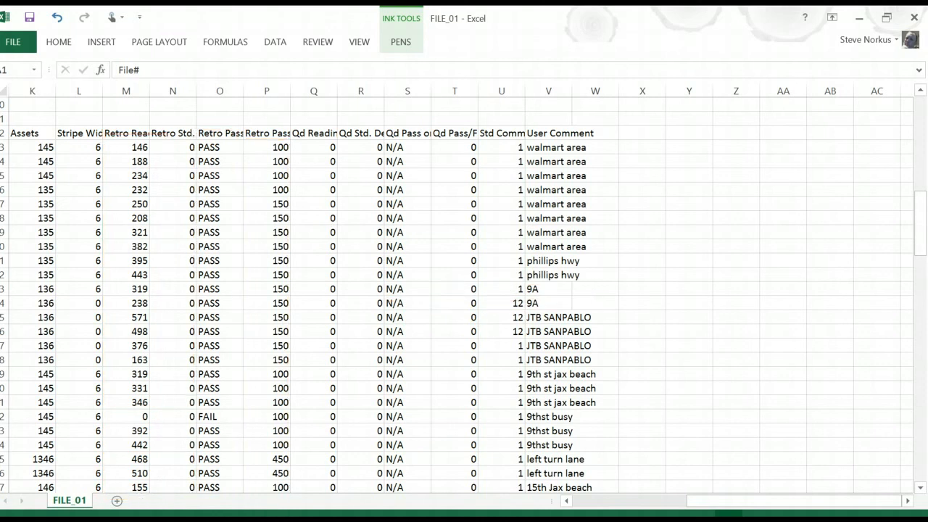
# Step: Examine the standard comment codes and return to the comment descriptions above the first record columns
pyautogui.moveTo(440, 326); pyautogui.dragTo(524, 327)
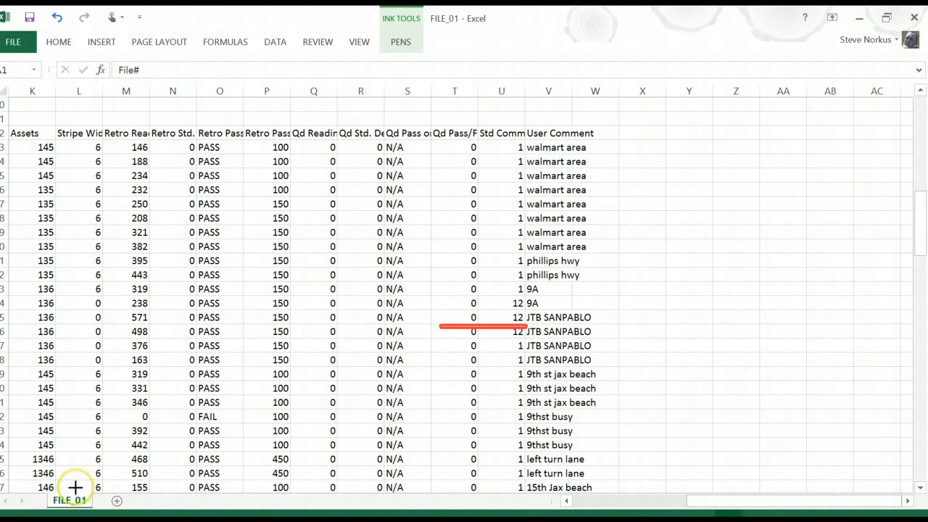
pyautogui.hotkey('ctrl', 'z')
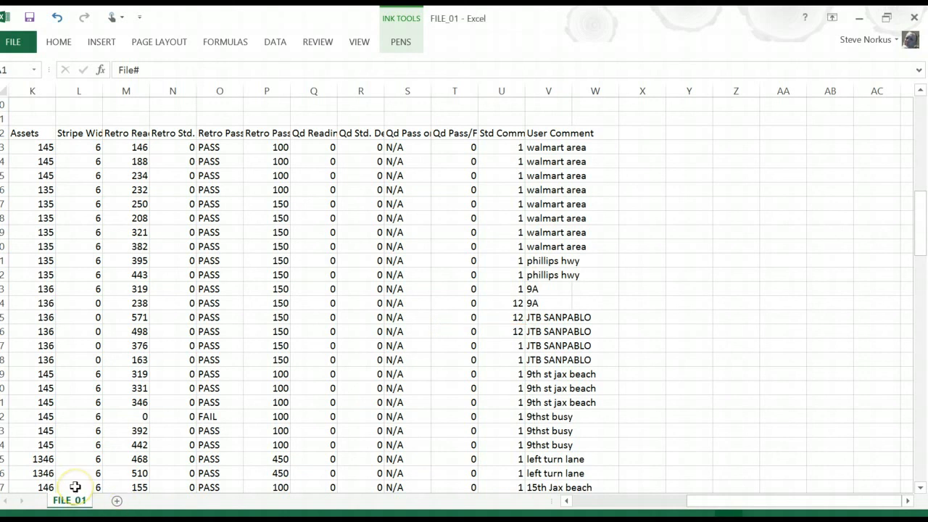
pyautogui.scroll(-2, 76, 486)
pyautogui.hscroll(-4, 75, 486)
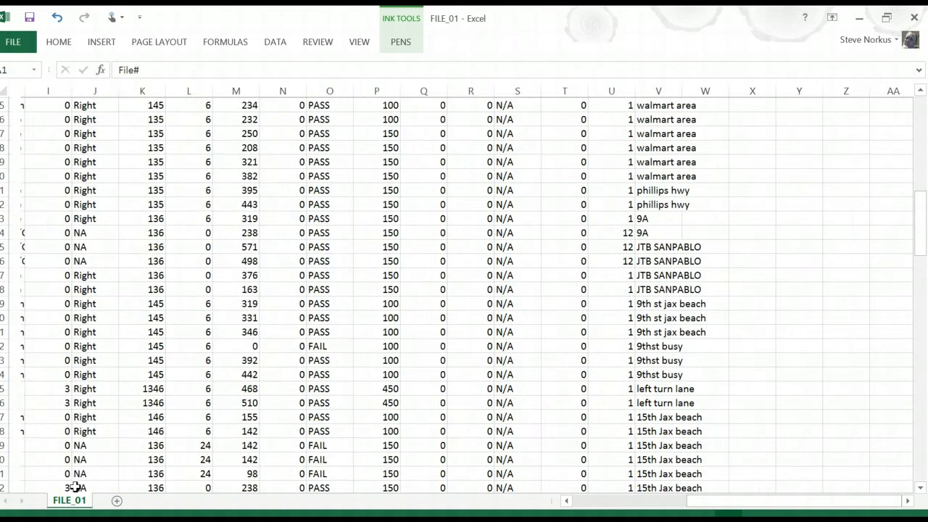
pyautogui.scroll(2, 75, 486)
pyautogui.hscroll(-2, 76, 486)
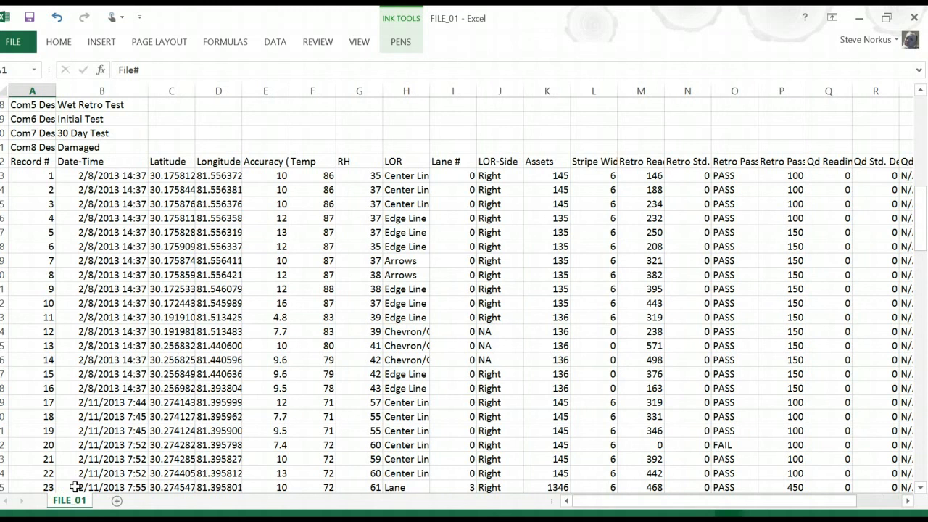
# Step: Close FILE_01 without saving its changes and open the Training Software file from the SM2T Data folder
pyautogui.click(913, 17)
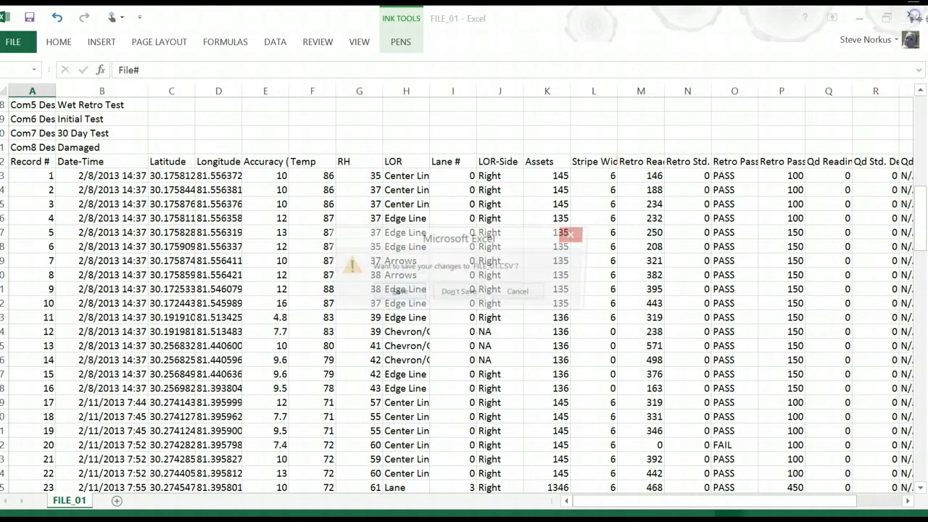
pyautogui.click(459, 293)
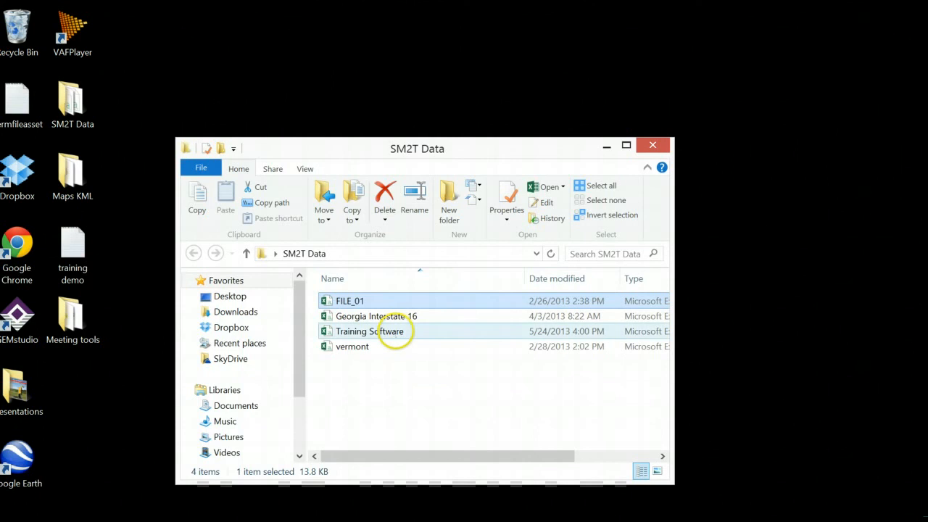
pyautogui.moveTo(403, 333); pyautogui.dragTo(397, 304)
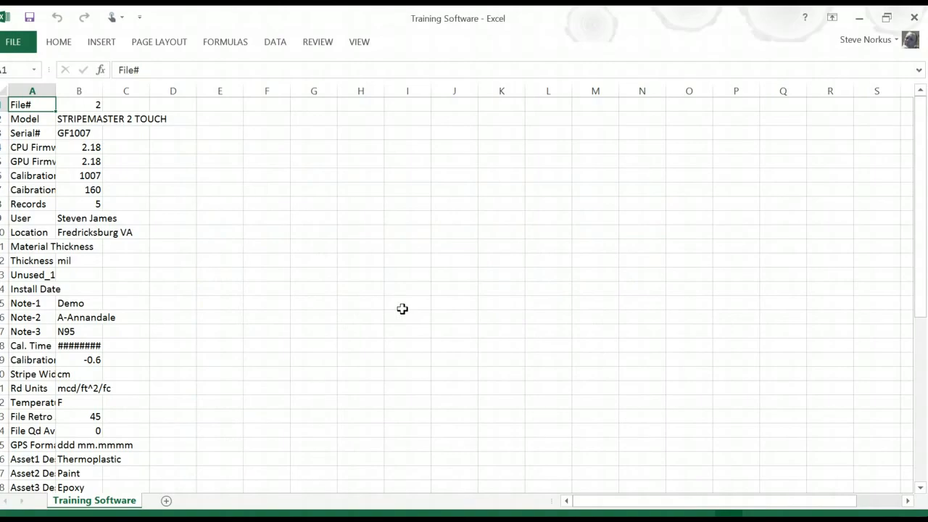
# Step: Examine the measurement records at the end of the sheet, widening column B to fit the Date-Time values
pyautogui.scroll(-9, 403, 308)
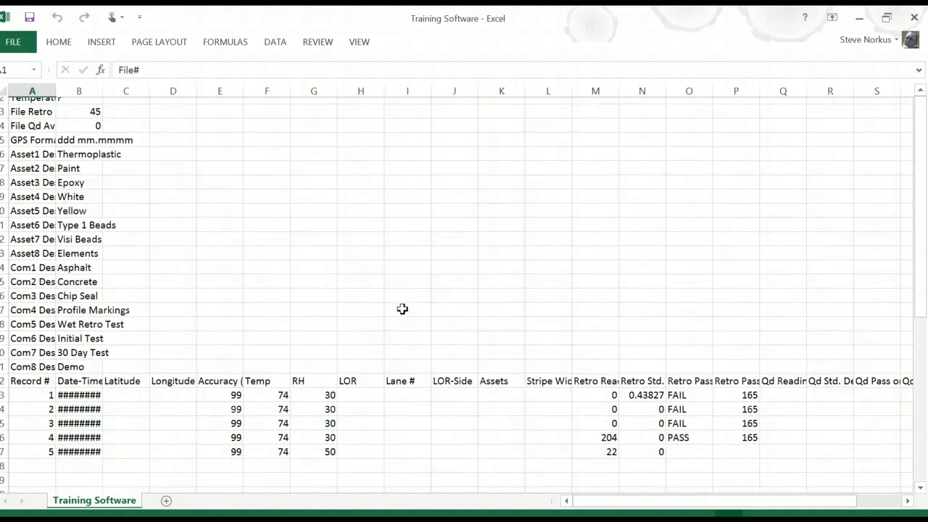
pyautogui.scroll(-3, 402, 309)
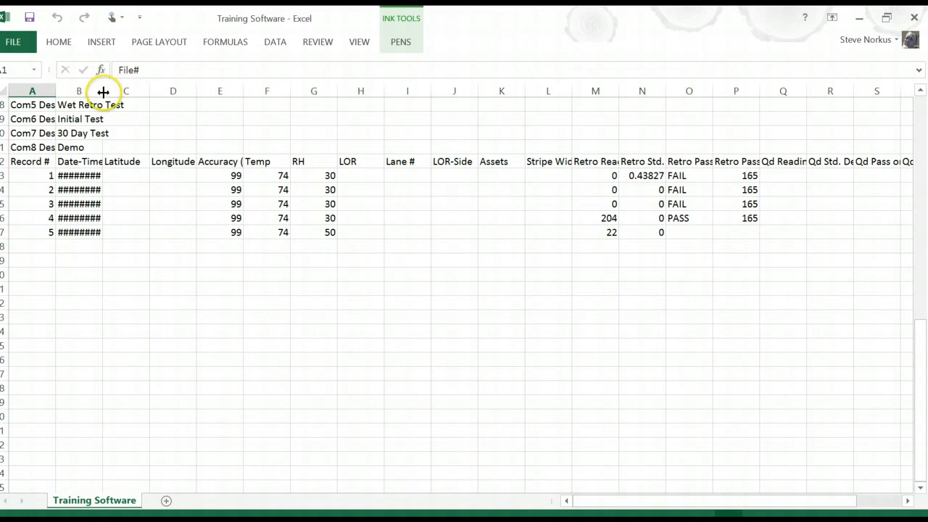
pyautogui.moveTo(103, 91); pyautogui.dragTo(125, 85)
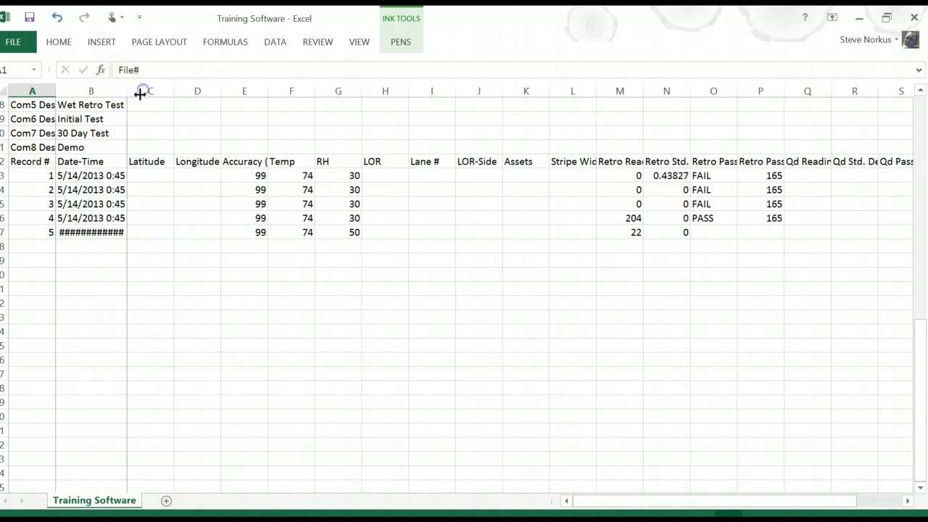
pyautogui.doubleClick(127, 88)
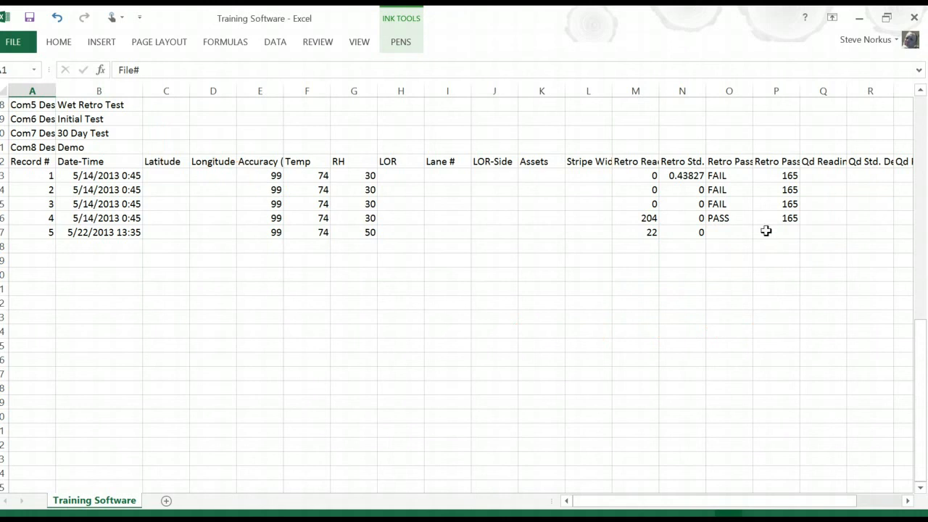
# Step: Close the Training Software file without saving its changes and close the SM2T Data folder
pyautogui.click(906, 15)
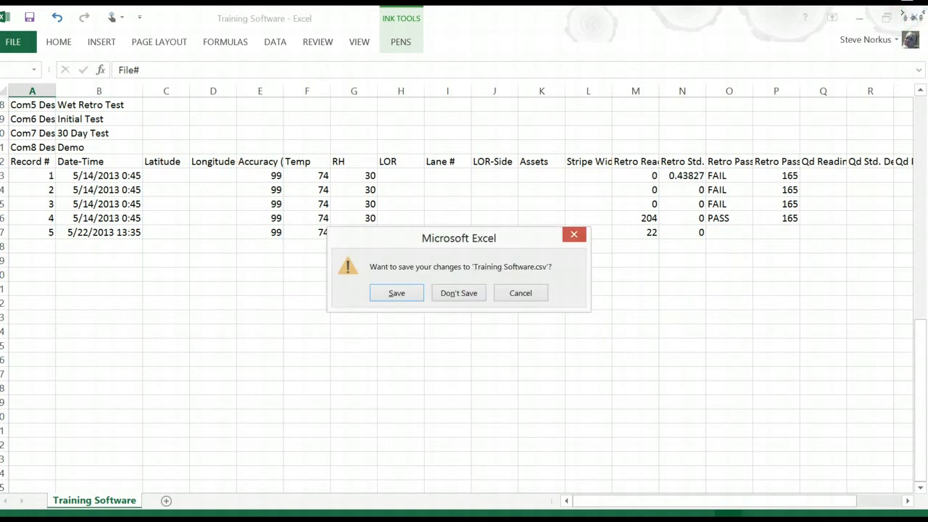
pyautogui.click(458, 293)
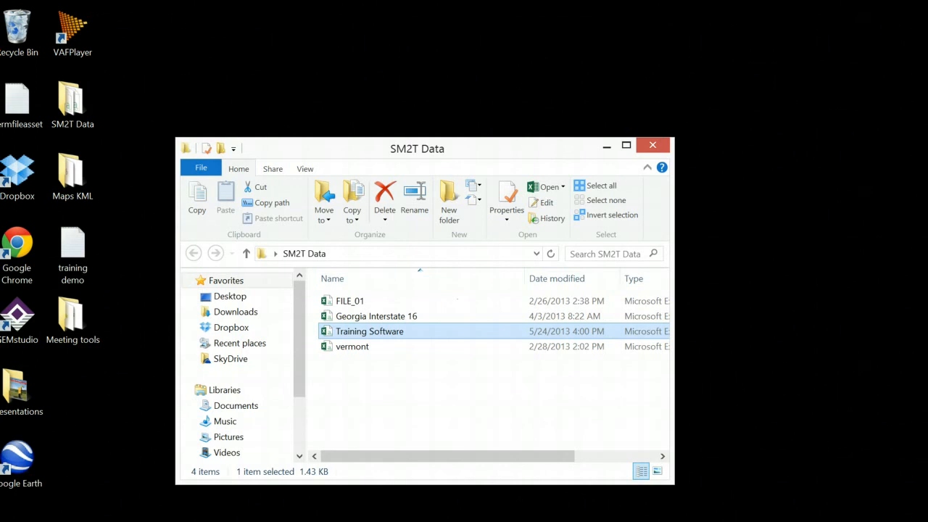
pyautogui.click(655, 145)
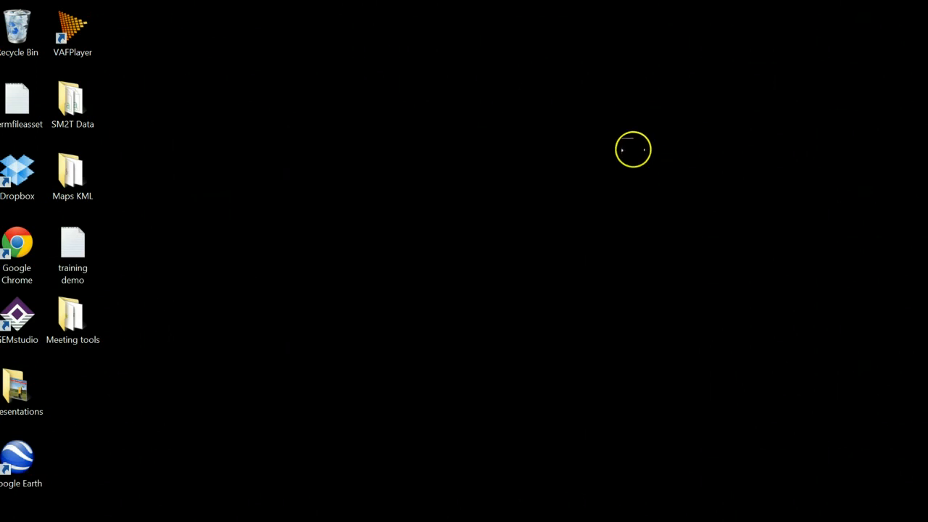
# Step: Open the Georgia interstate16 KML file from the Maps KML folder on the desktop in Google Earth
pyautogui.doubleClick(76, 172)
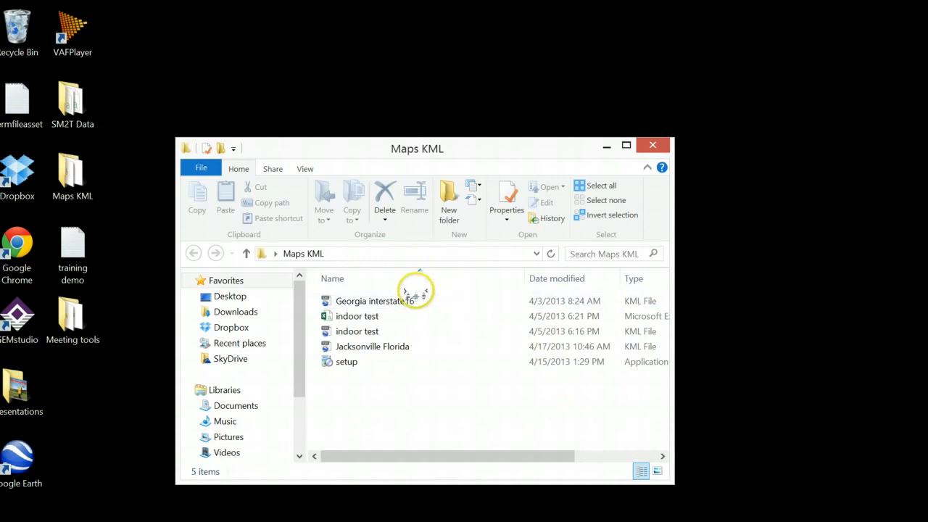
pyautogui.click(406, 299)
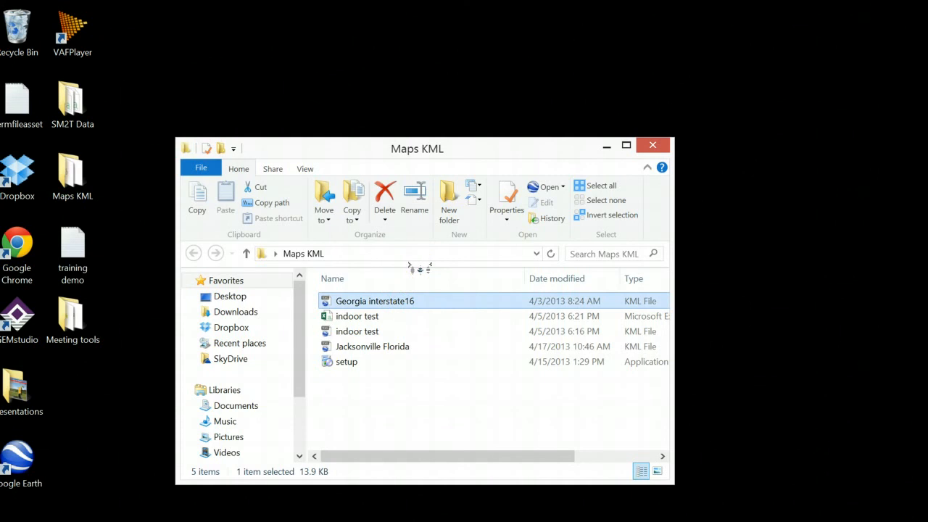
pyautogui.doubleClick(400, 299)
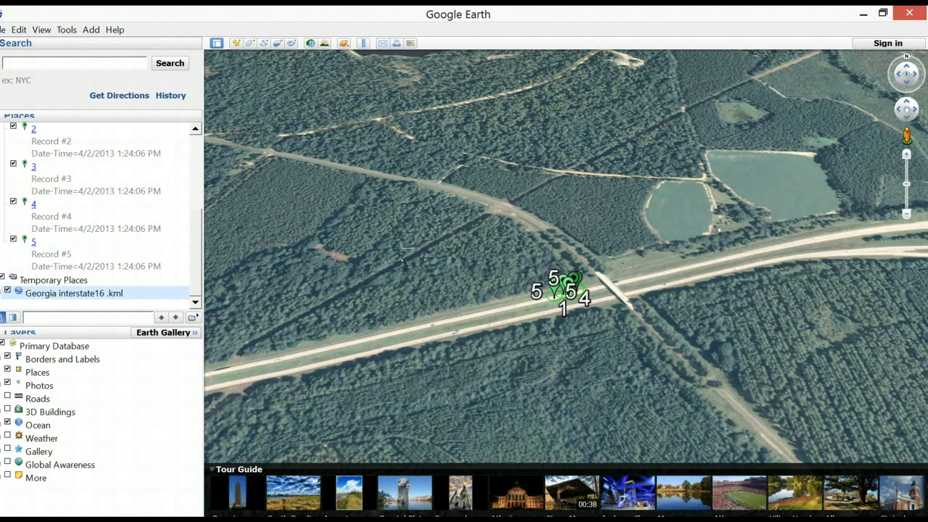
# Step: Spread out the overlapping placemarks beside the highway overpass and select a record 3 placemark
pyautogui.scroll(3, 632, 319)
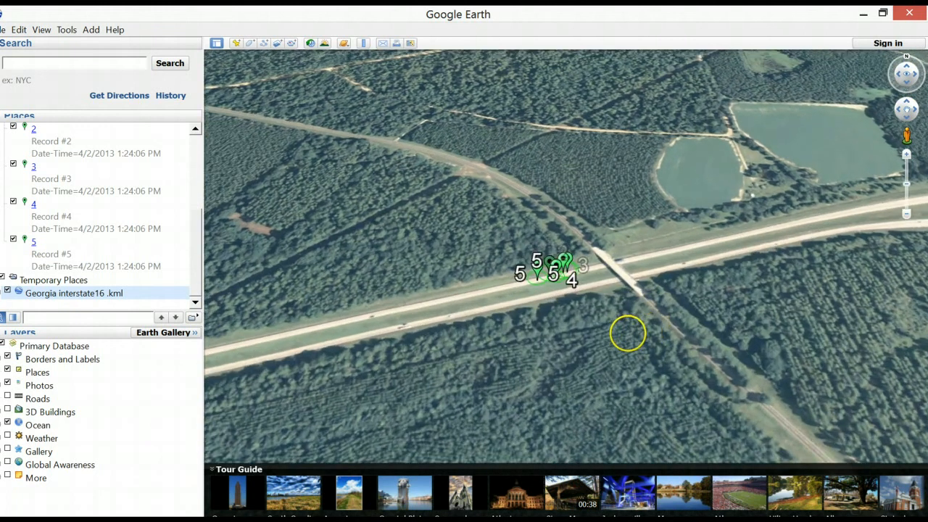
pyautogui.scroll(3, 623, 333)
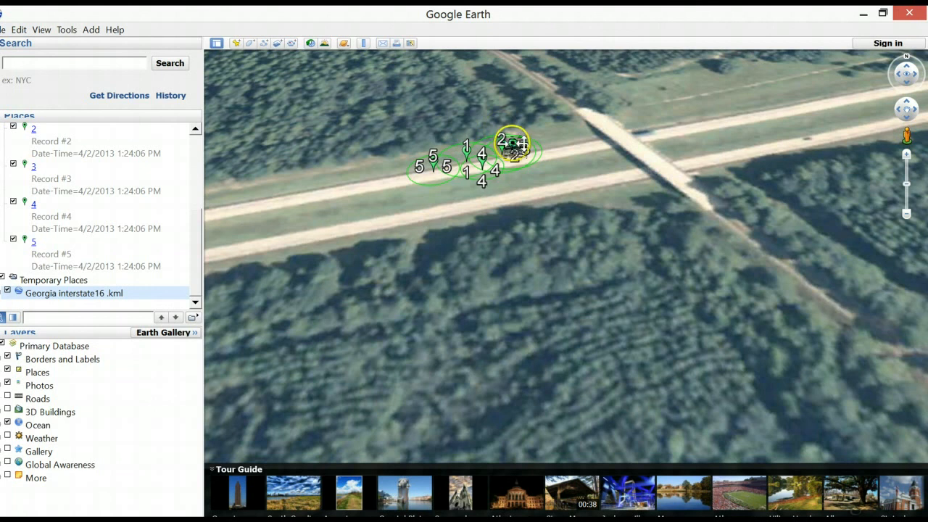
pyautogui.click(514, 142)
pyautogui.click(524, 166)
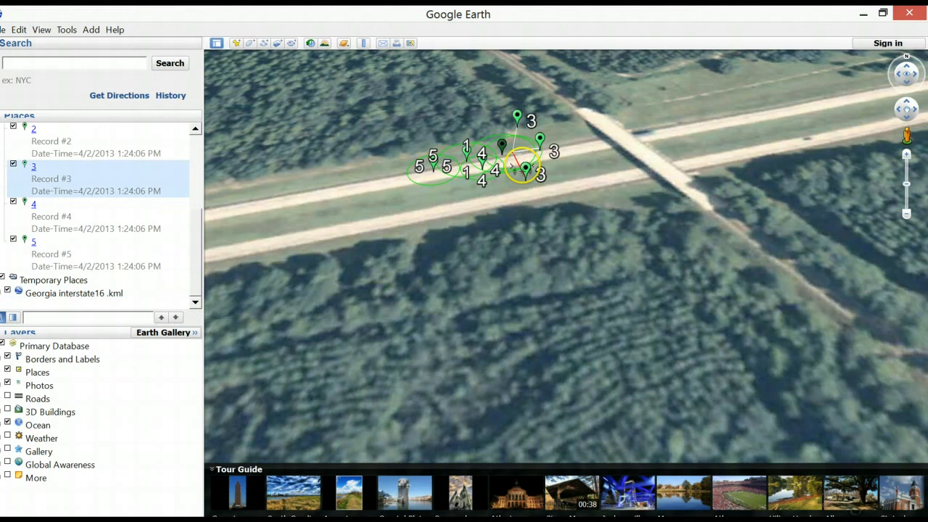